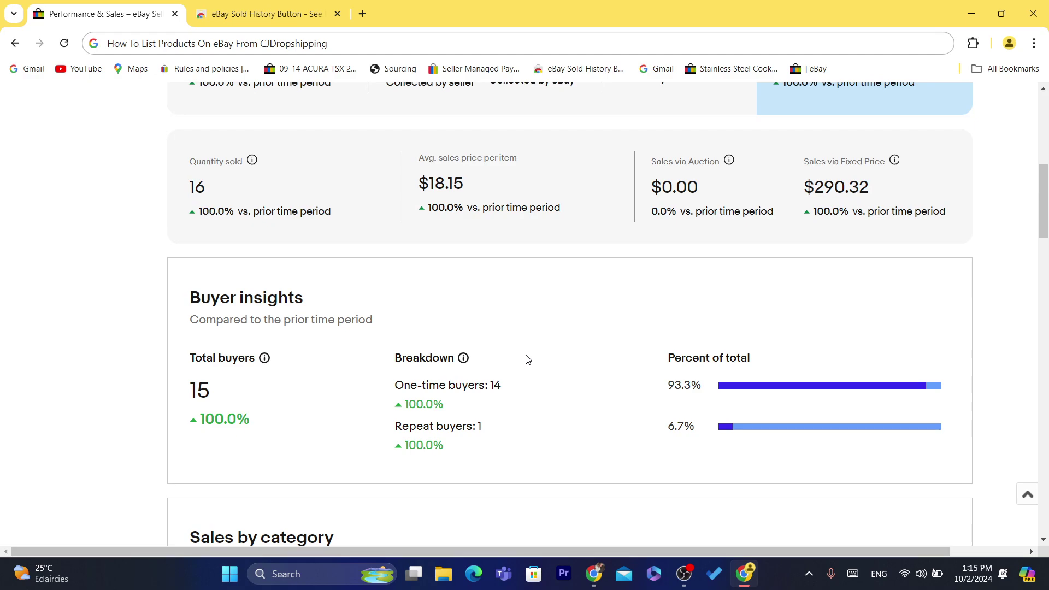
Examine the 2023 sales report's category sales, taxes and fees, and average sales price per item.
drag(1047, 229, 1047, 289)
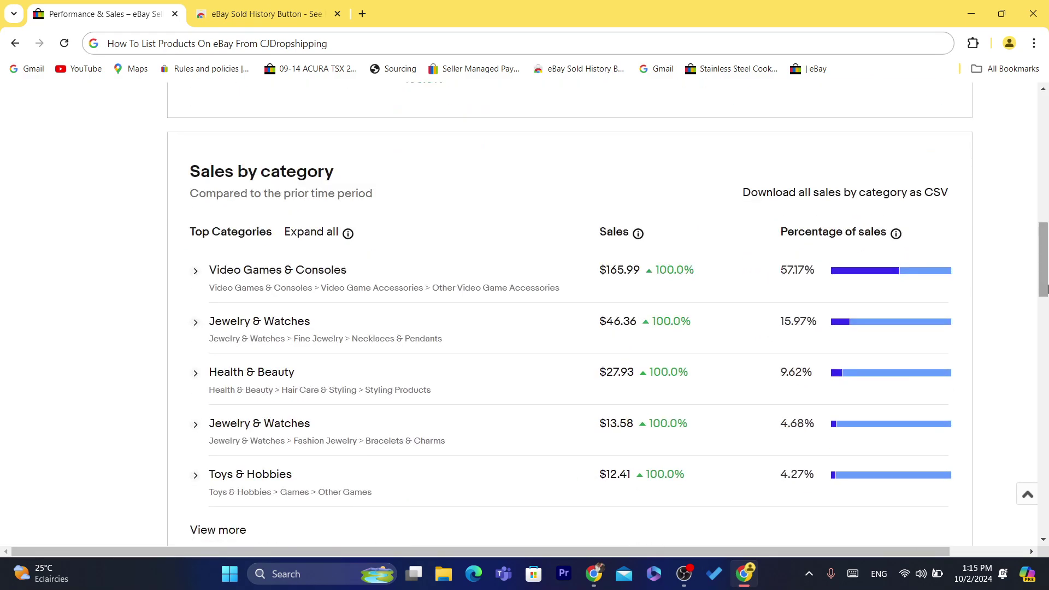
drag(170, 172, 394, 198)
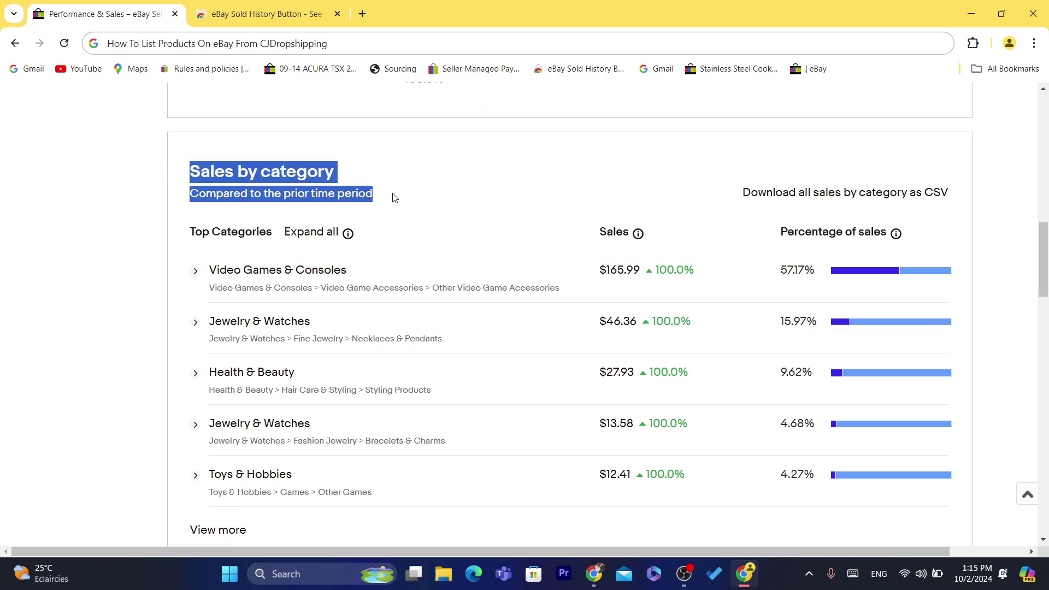
click(394, 196)
drag(1047, 259, 1047, 183)
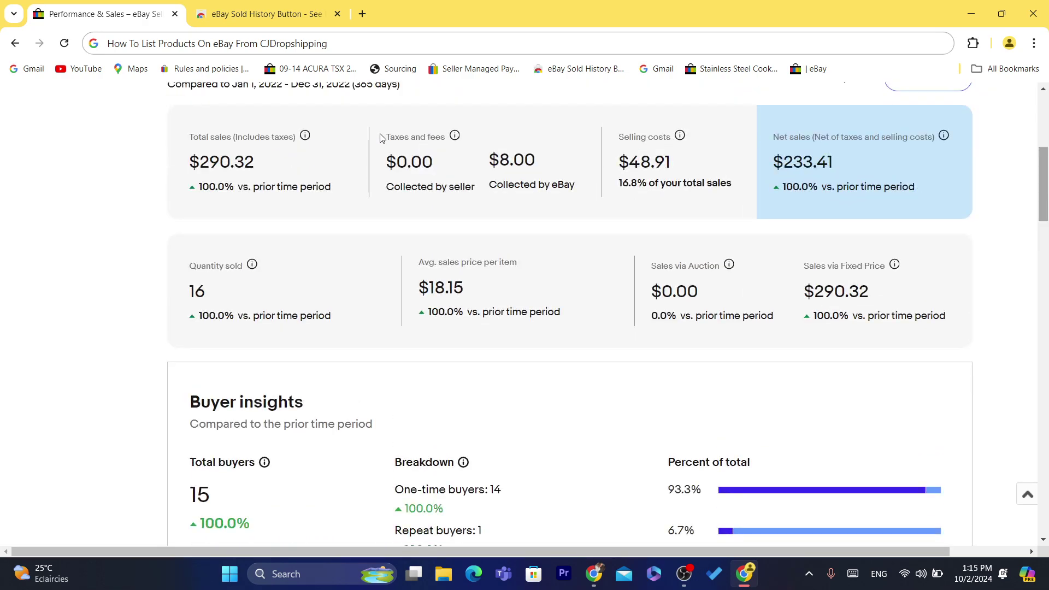
drag(381, 138, 514, 187)
click(585, 191)
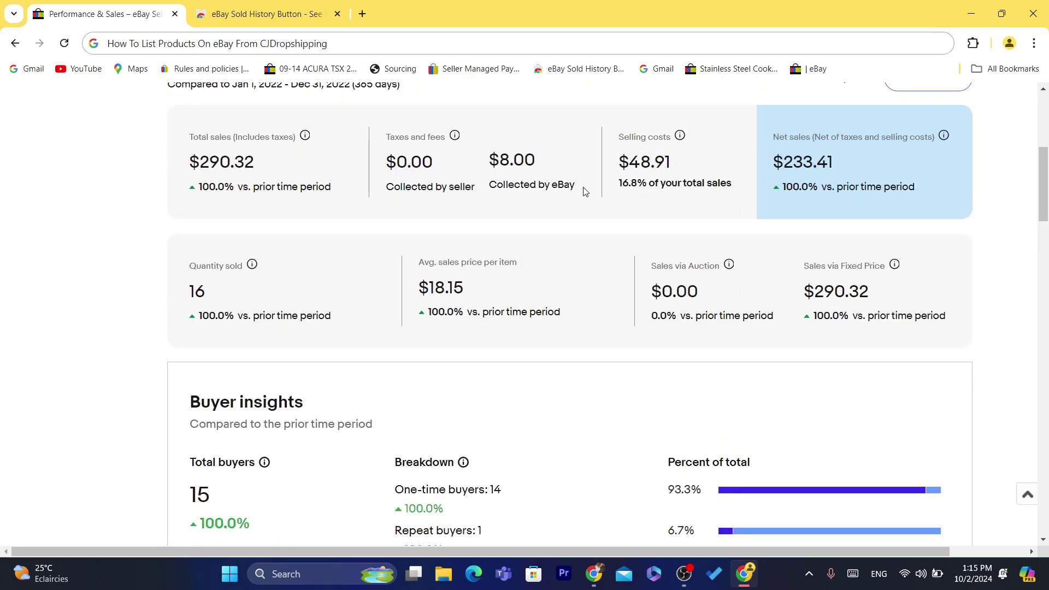
mouse_move(585, 191)
mouse_down()
mouse_move(437, 161)
mouse_move(408, 137)
mouse_move(571, 185)
mouse_up()
click(380, 134)
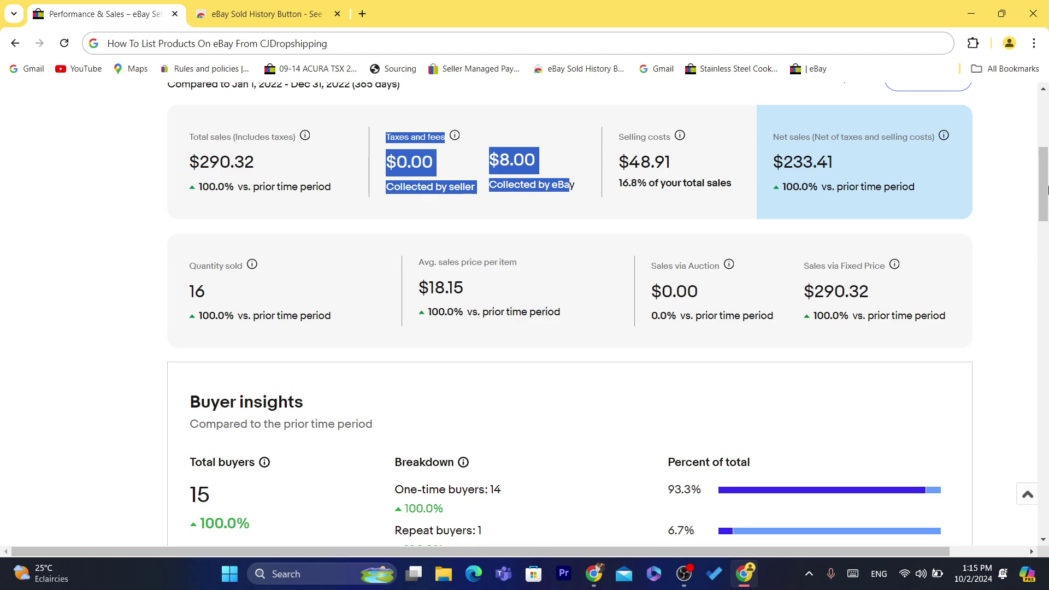
scroll(1009, 205, down, 2)
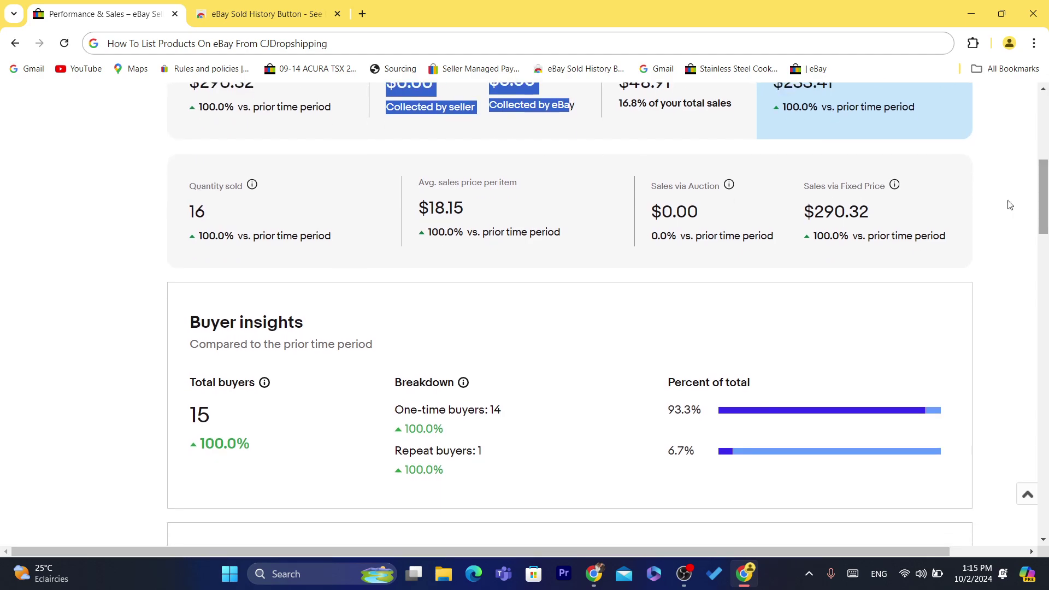
click(452, 181)
drag(400, 184, 573, 241)
click(573, 242)
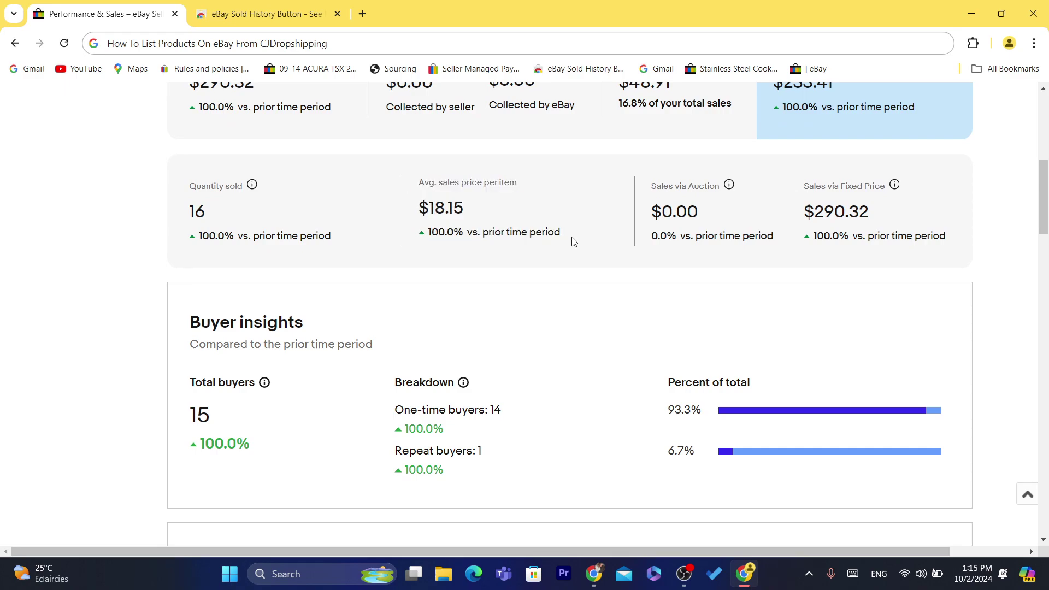
drag(1046, 207, 1047, 184)
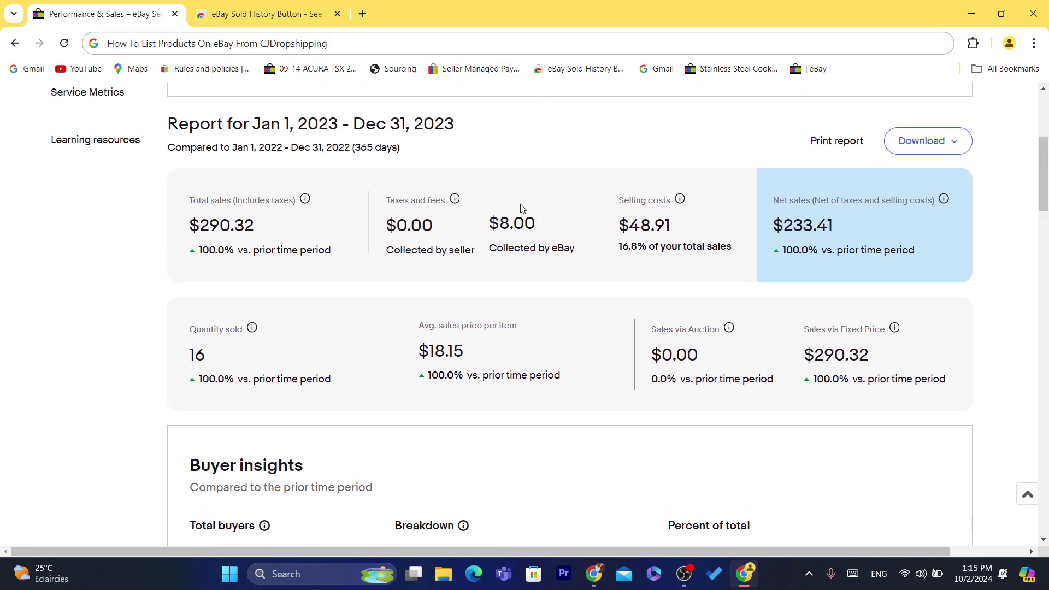
drag(1047, 187, 1047, 157)
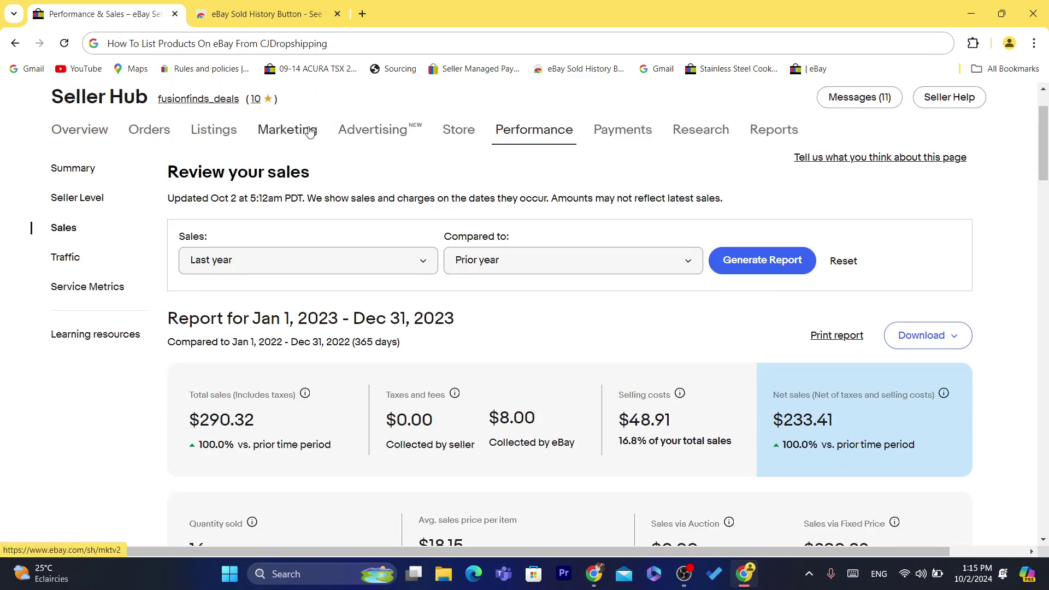
Open the Payments summary of Seller Hub and examine the payout method under the payout preferences.
drag(709, 117, 613, 131)
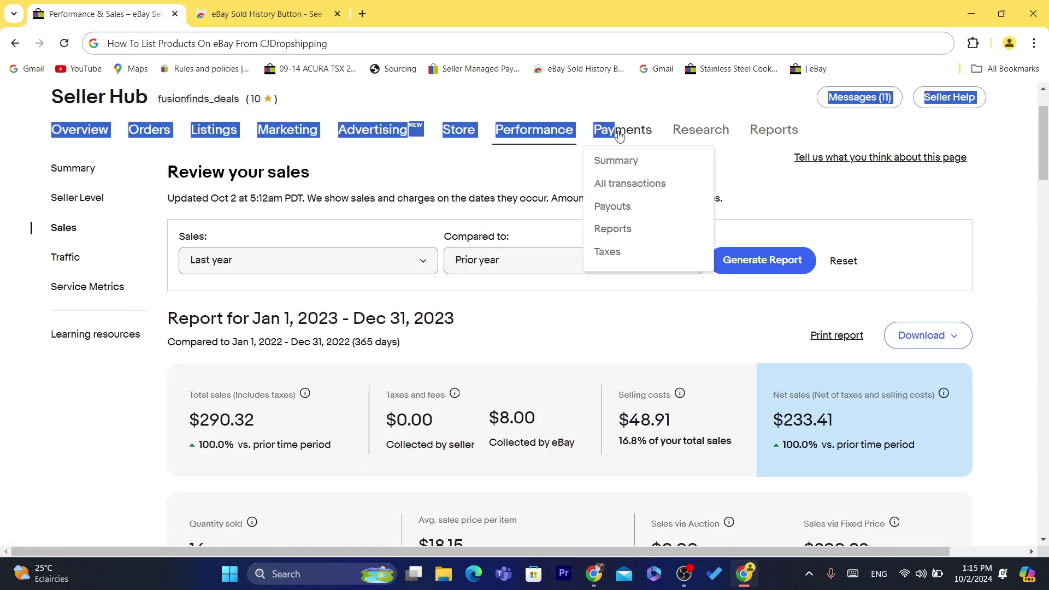
click(523, 37)
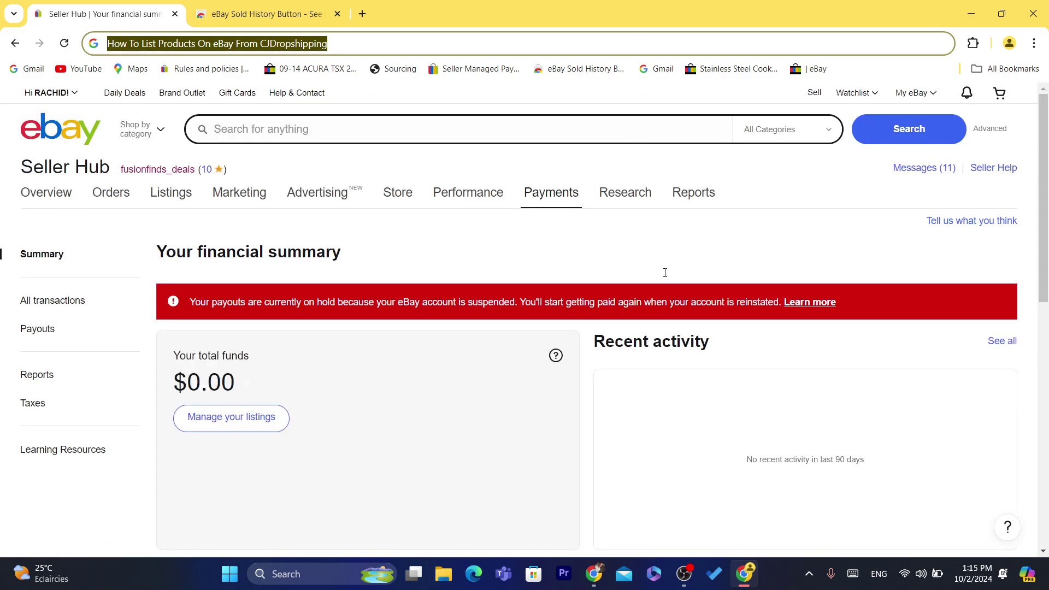
drag(1047, 177, 1046, 419)
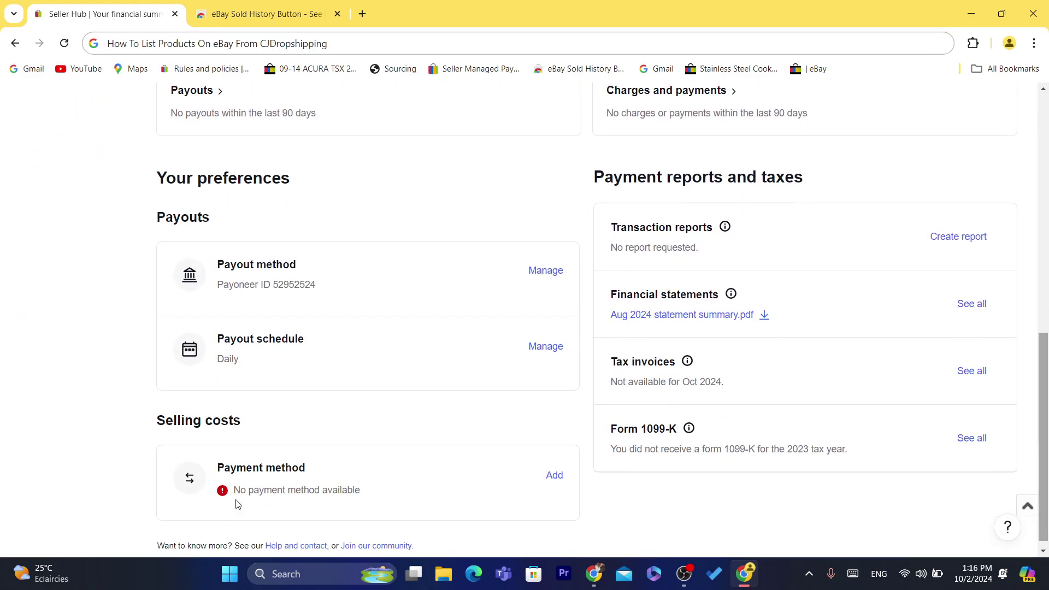
drag(254, 284, 349, 288)
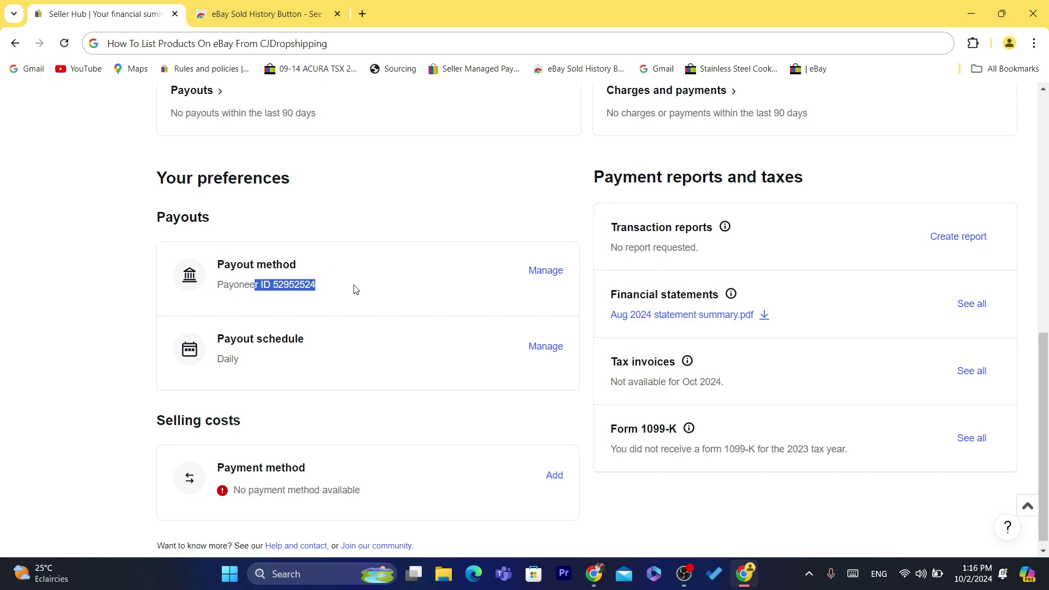
drag(216, 262, 315, 267)
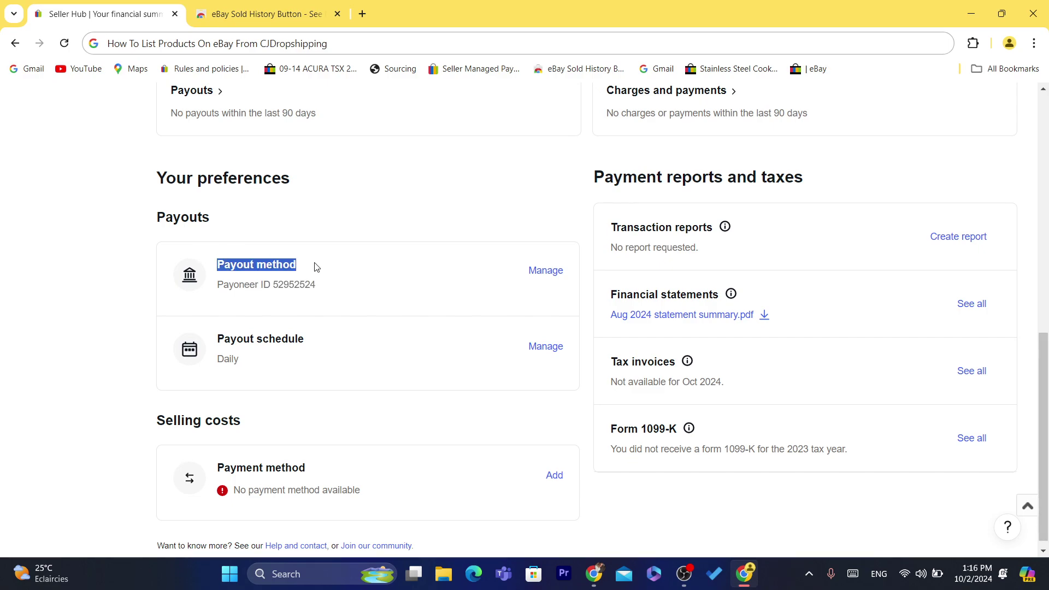
click(315, 267)
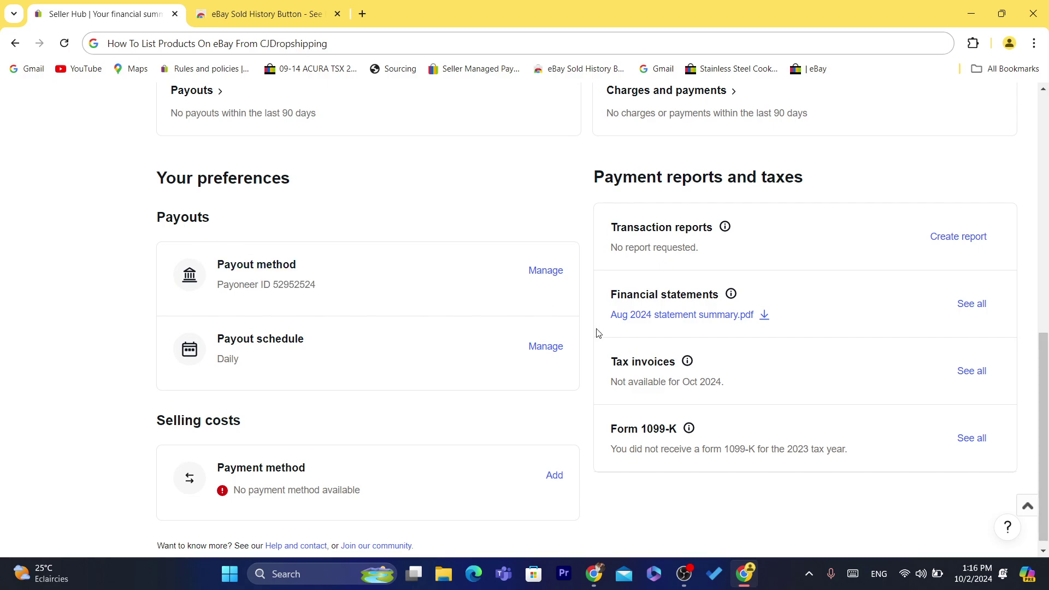
Open the payout schedule settings, review the recurring payout options, and close the dialog without changing the schedule.
click(309, 338)
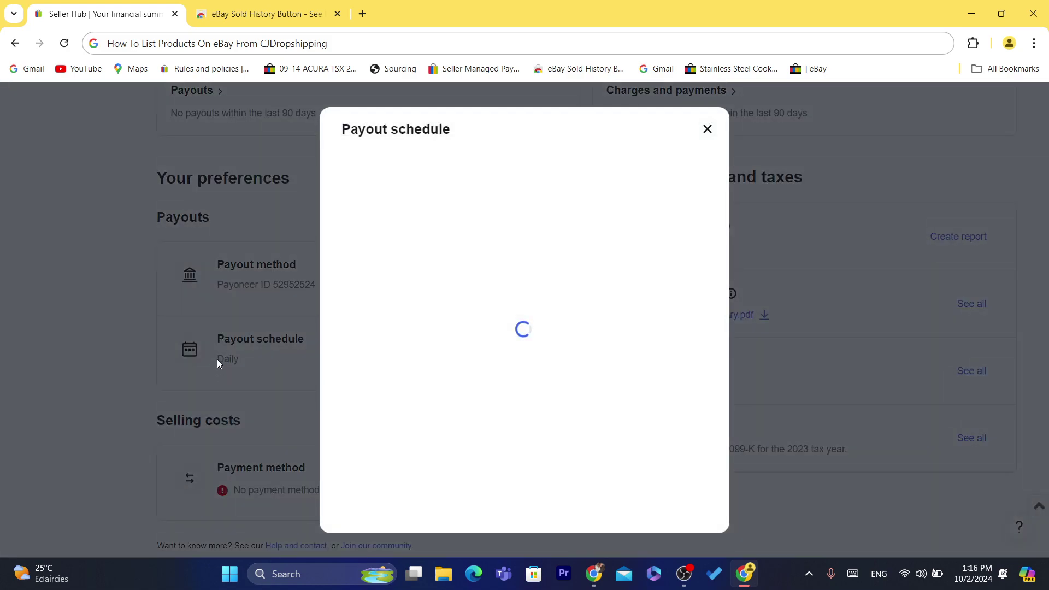
double_click(416, 132)
drag(389, 171, 508, 183)
click(505, 184)
triple_click(478, 190)
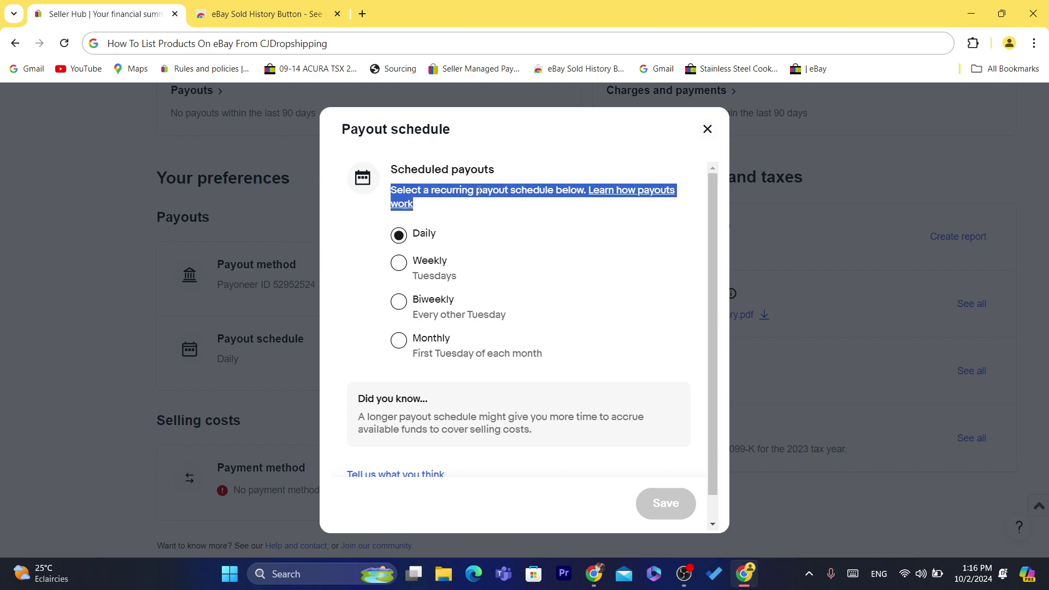
triple_click(427, 165)
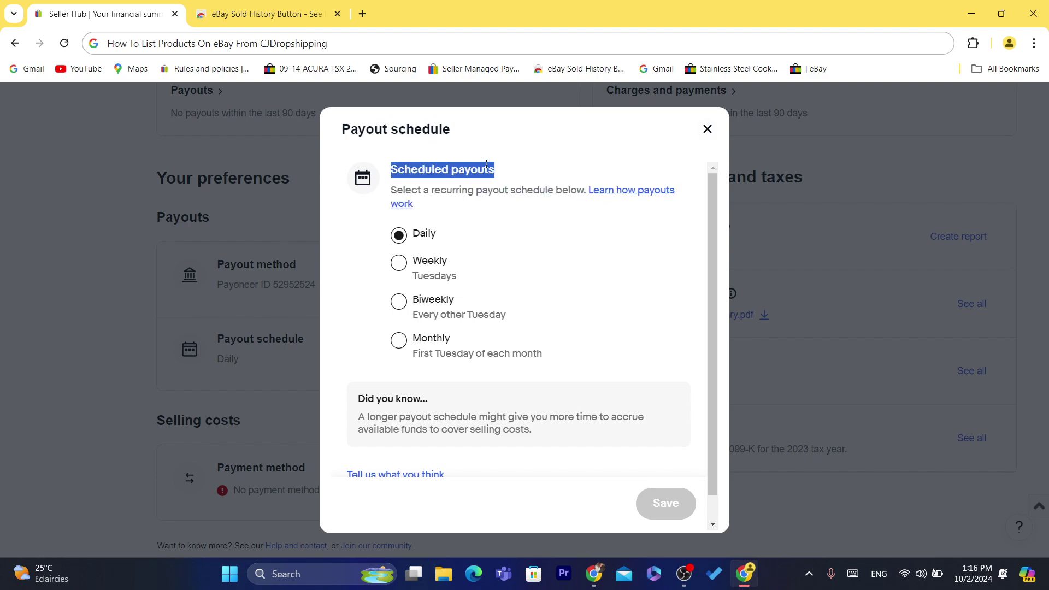
triple_click(493, 190)
double_click(432, 170)
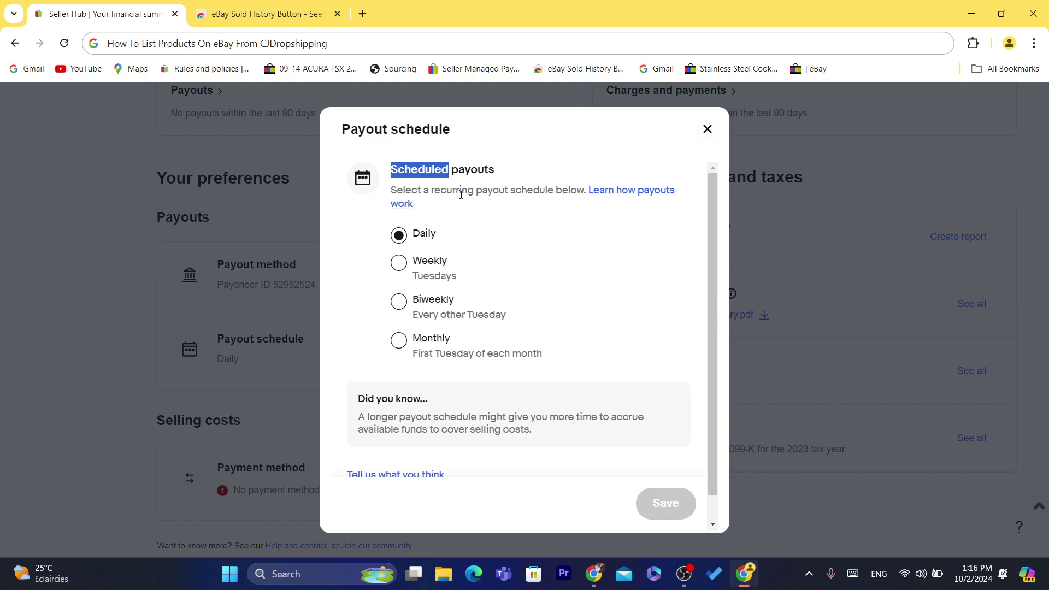
triple_click(461, 195)
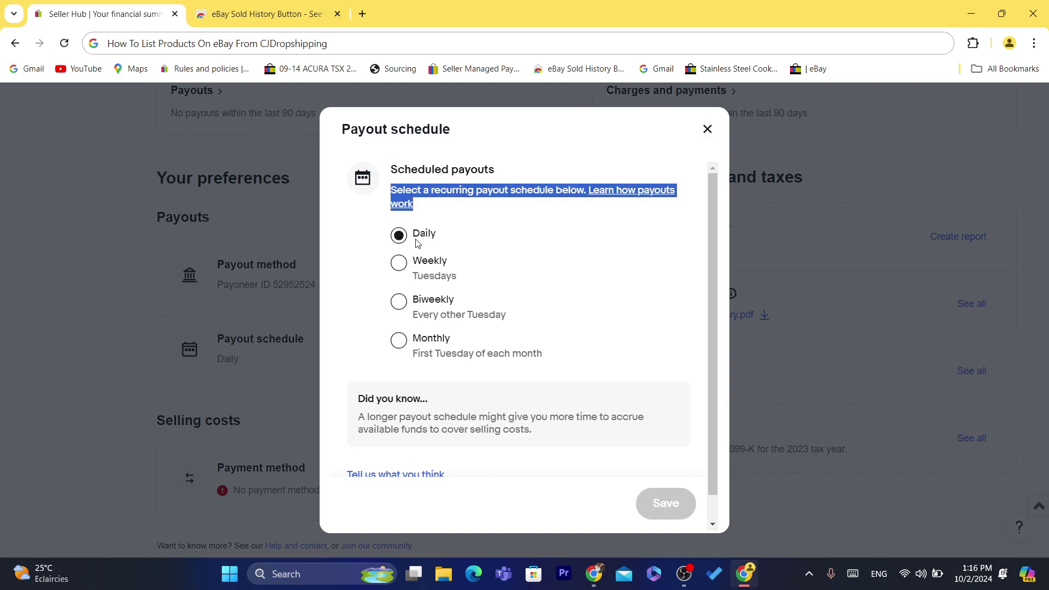
click(705, 130)
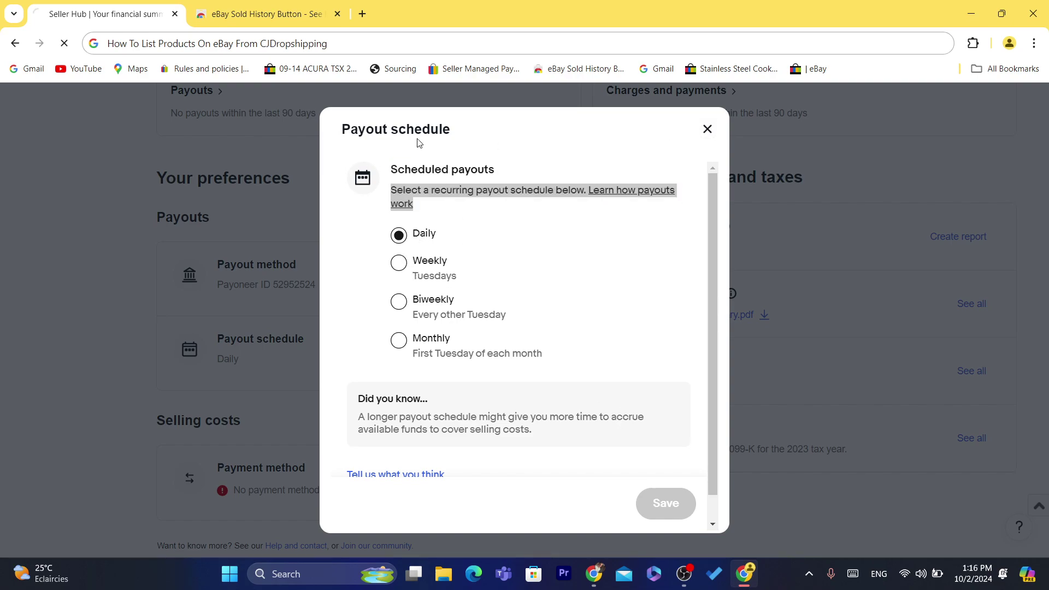
Switch to the other Chrome window, close the Milwaukee battery charger listing, and load the ebay.com home page.
key(alt+Tab)
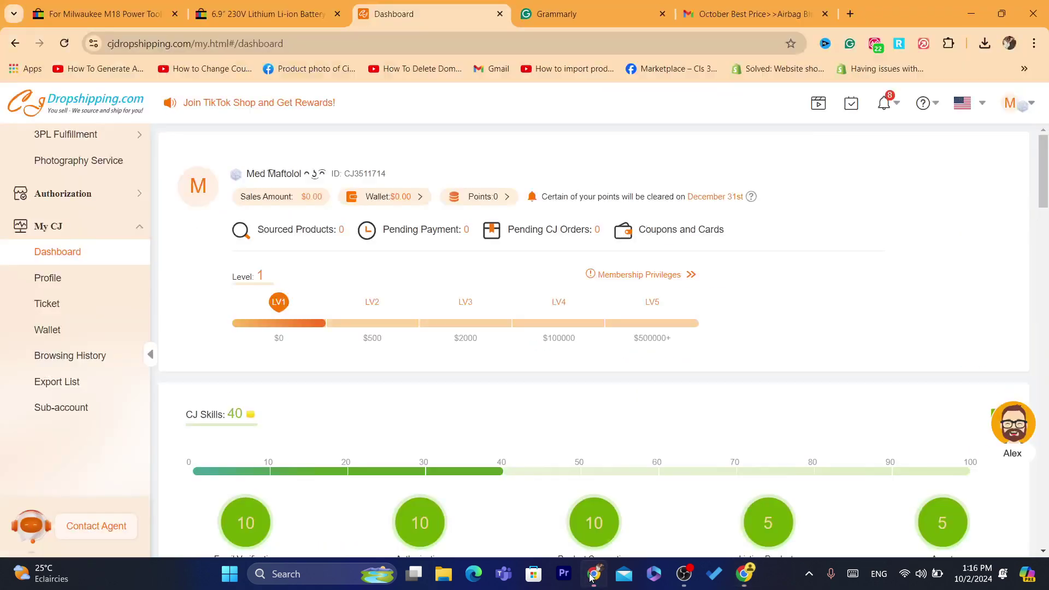
click(290, 5)
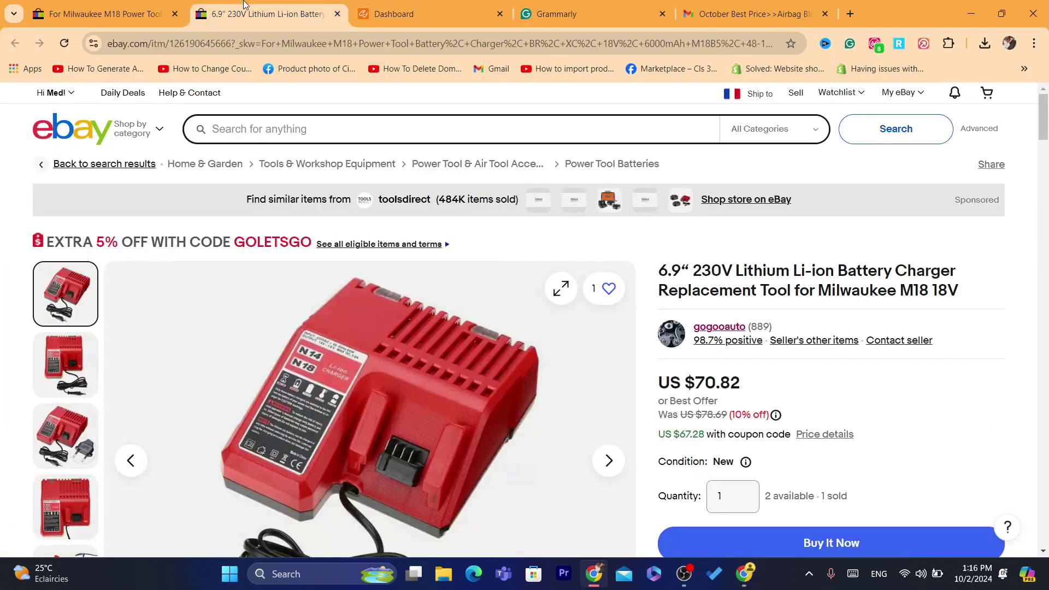
click(156, 7)
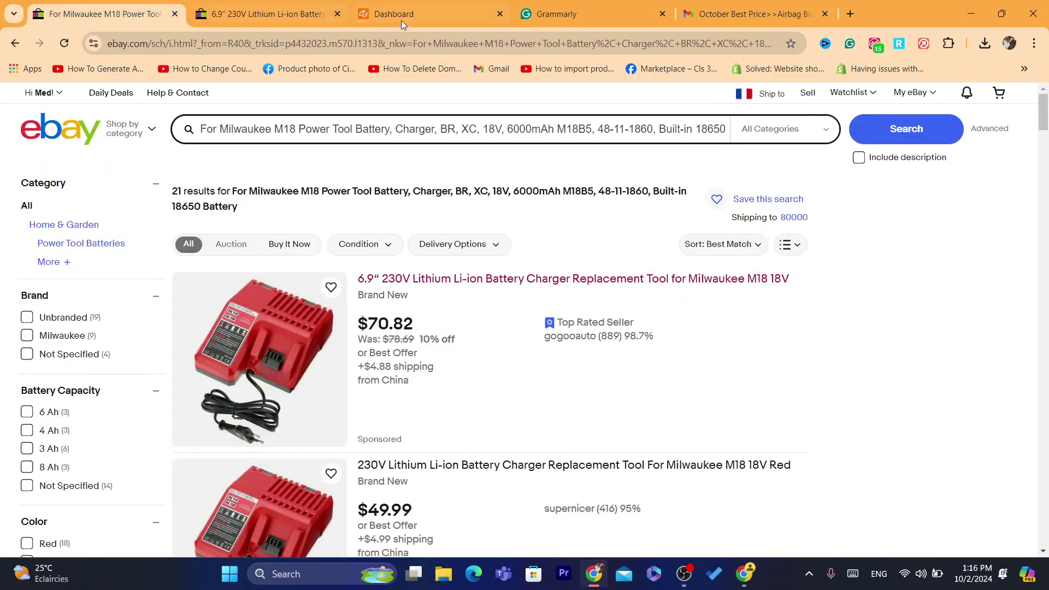
click(337, 14)
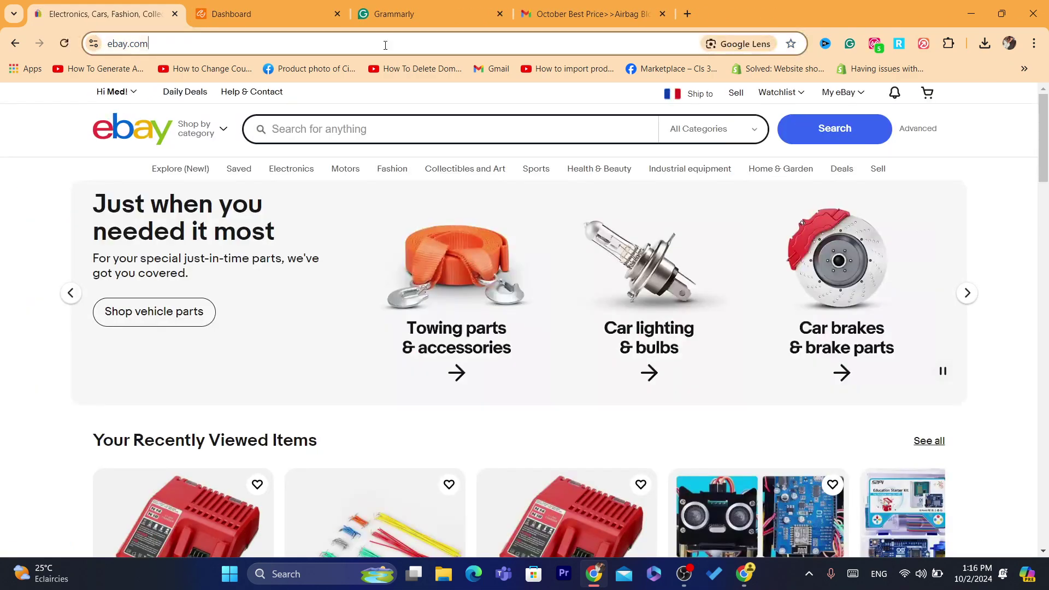
mouse_move(1047, 113)
mouse_down()
mouse_move(1047, 134)
mouse_move(1047, 113)
mouse_up()
Go from the CJdropshipping dashboard to its home page and dismiss the assistant's greeting.
click(274, 10)
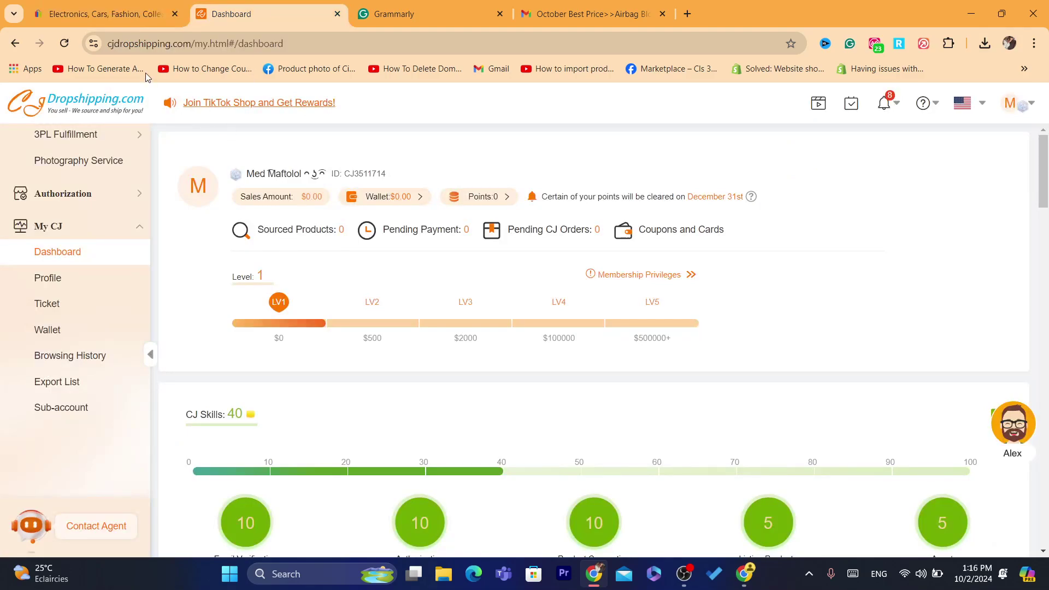
click(36, 103)
double_click(319, 45)
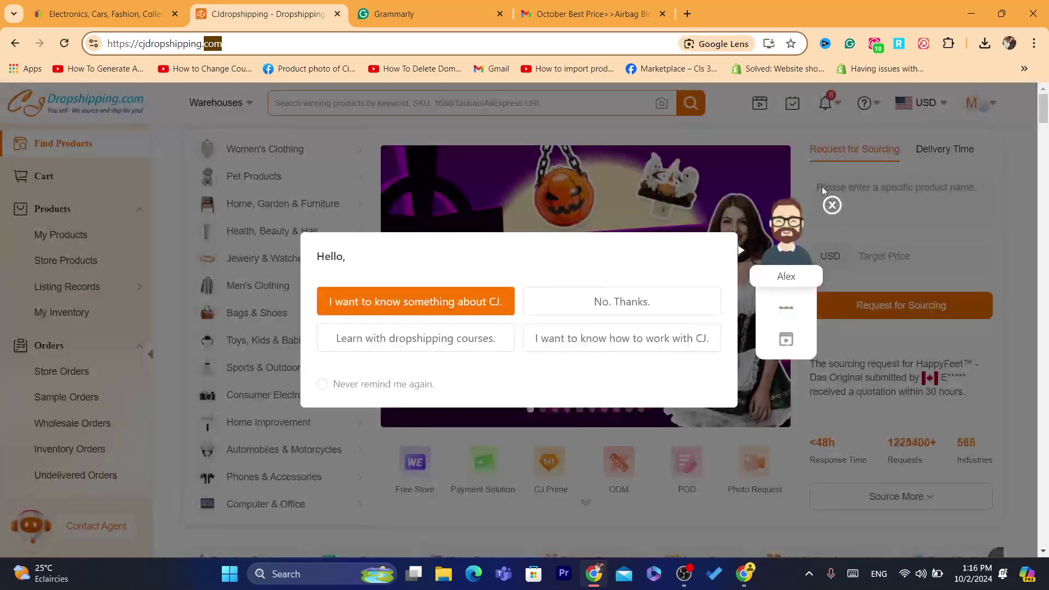
click(832, 204)
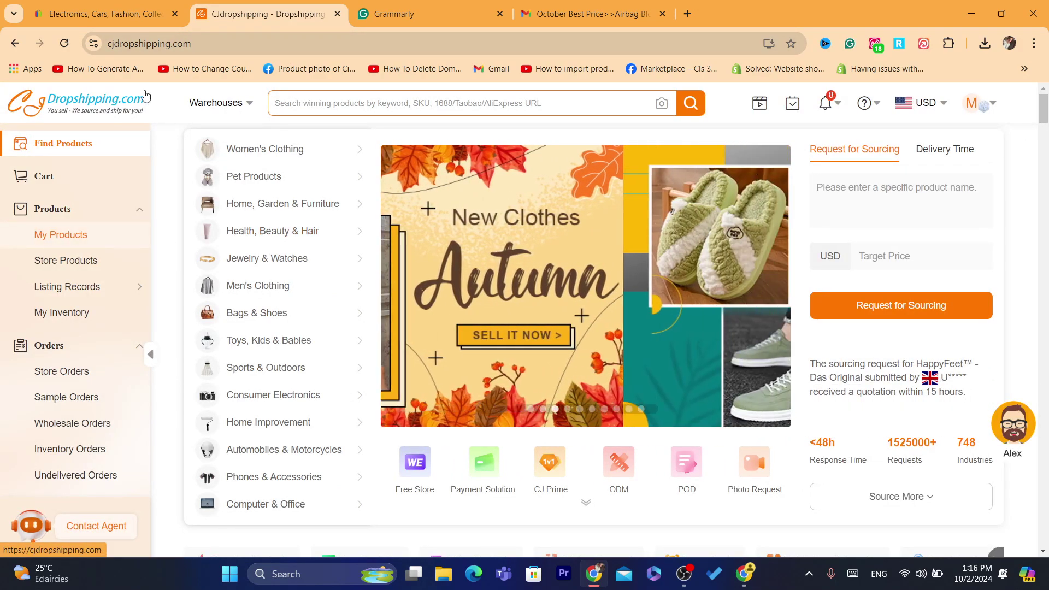
mouse_move(950, 116)
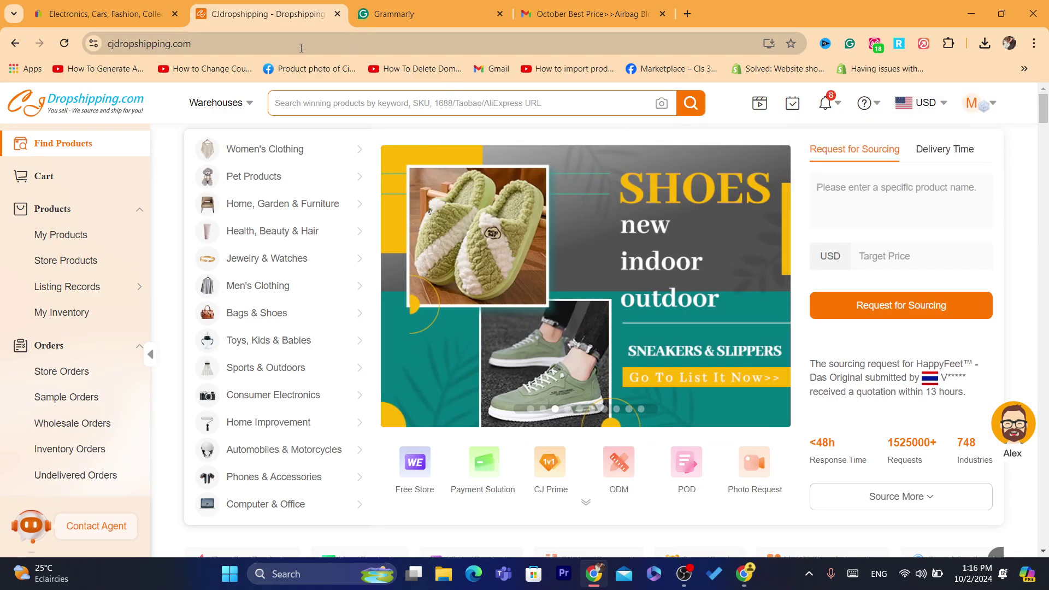
key(ctrl+shift+Tab)
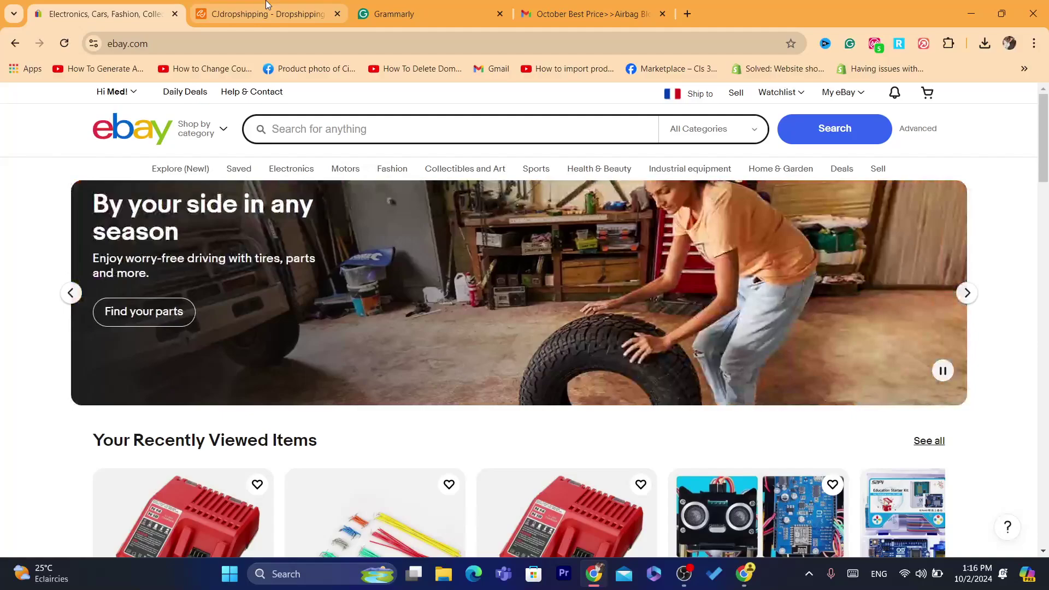
click(358, 7)
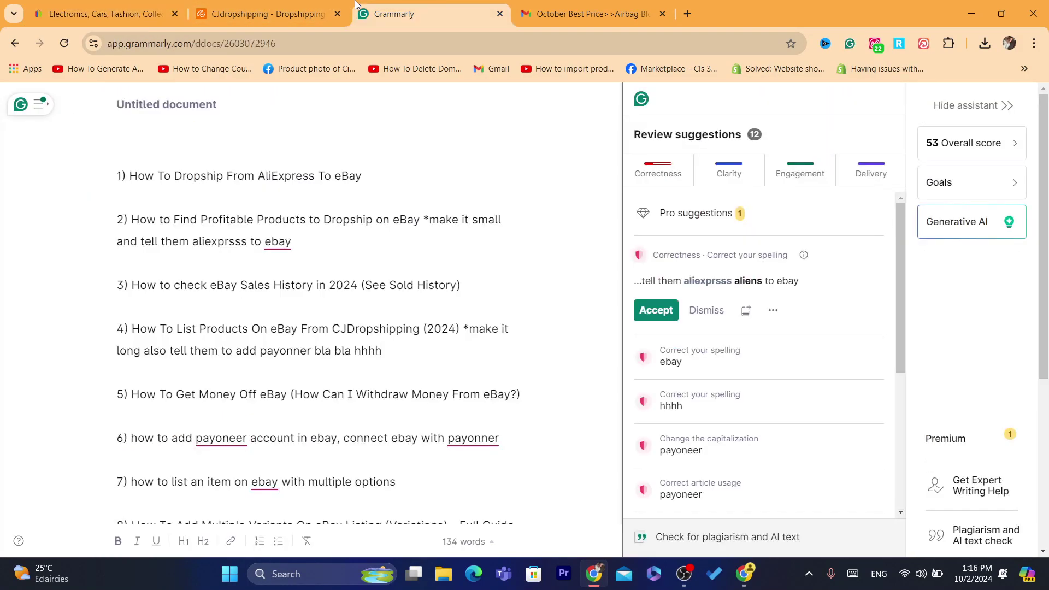
click(290, 4)
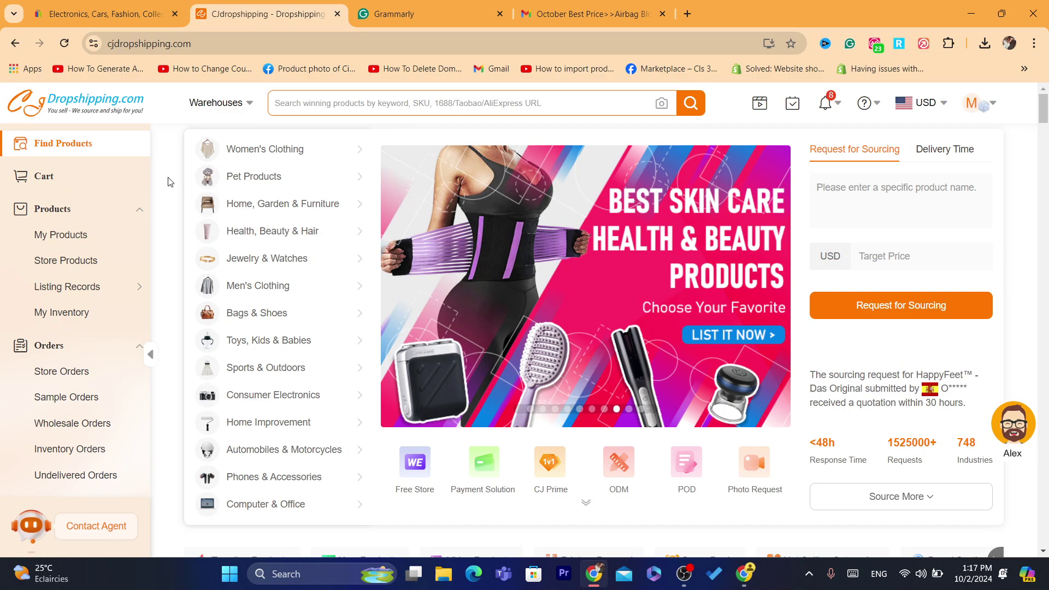
Collapse the Orders section of the CJdropshipping navigation menu to bring up the Service section.
click(225, 43)
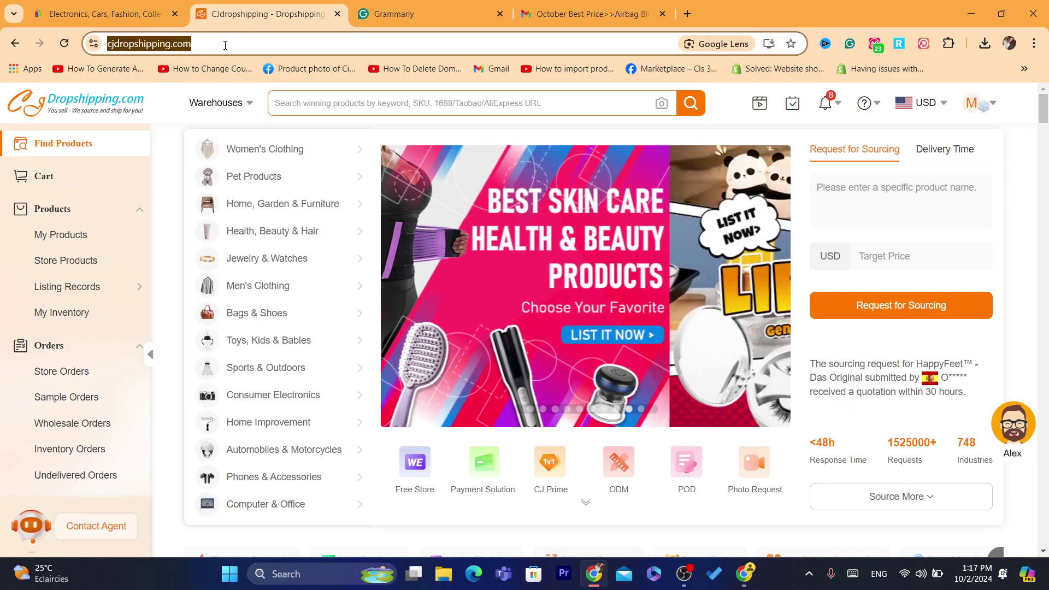
click(158, 182)
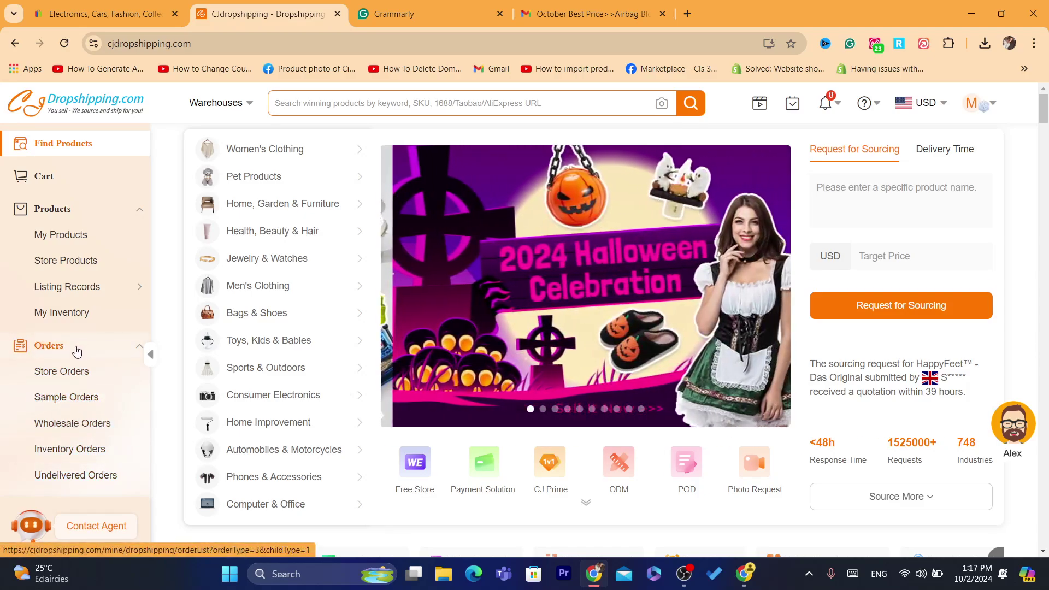
click(146, 349)
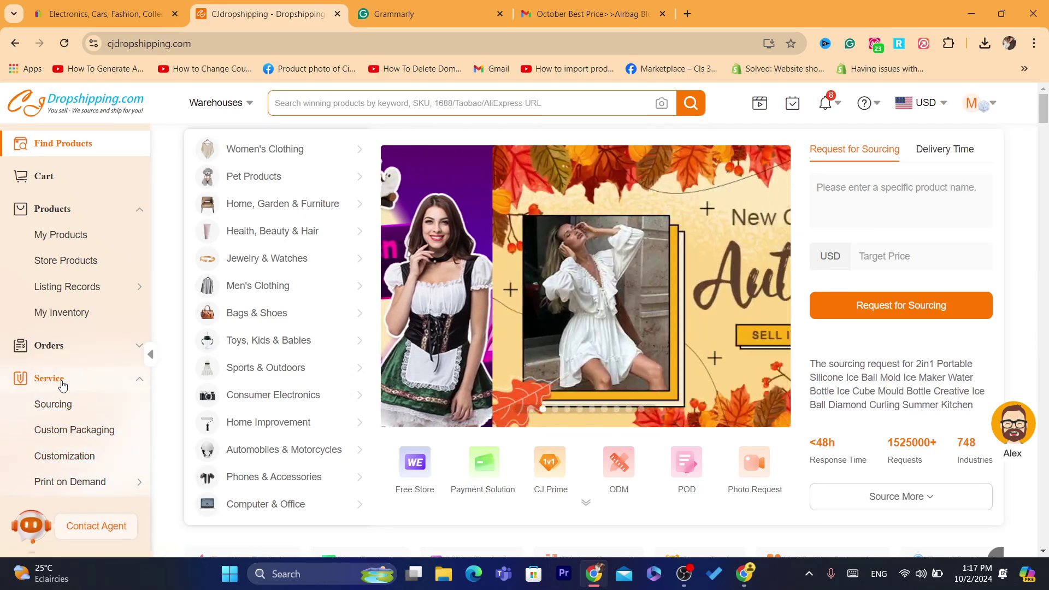
Collapse the Service section of the CJdropshipping navigation menu to bring up the Authorization entry.
mouse_move(31, 280)
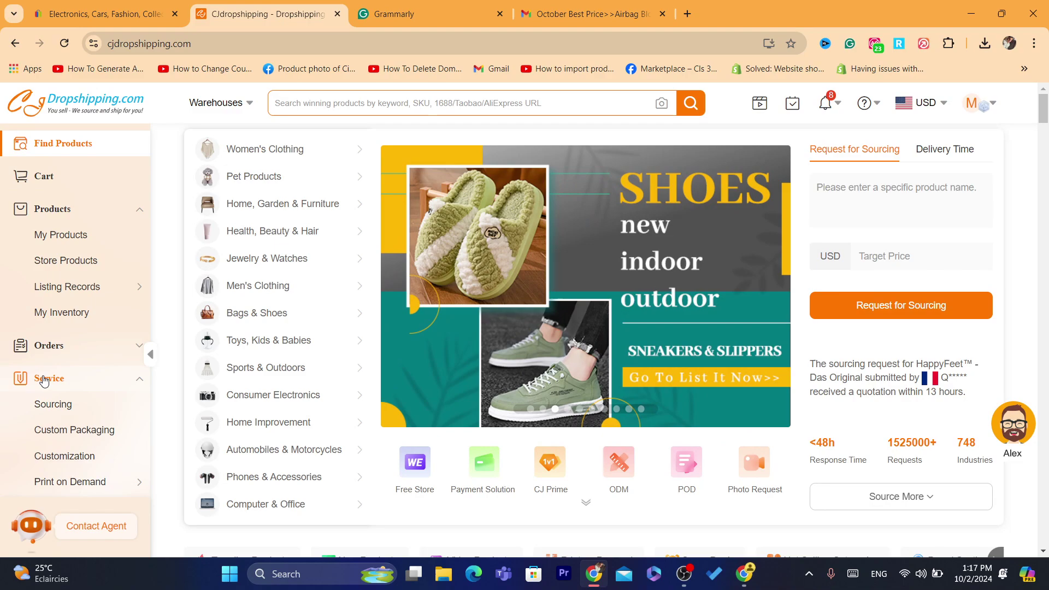
click(42, 352)
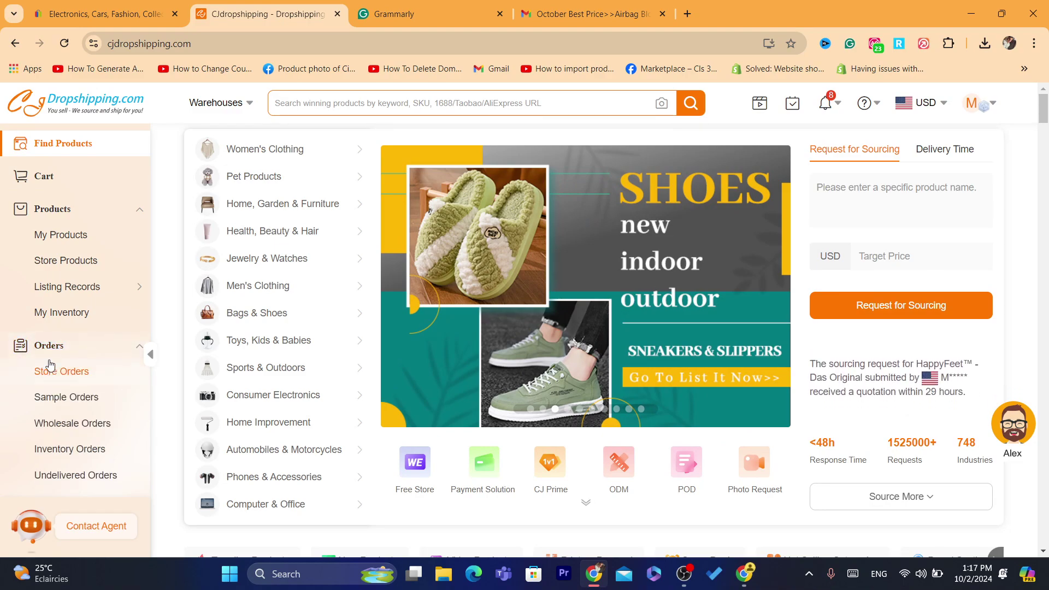
click(52, 346)
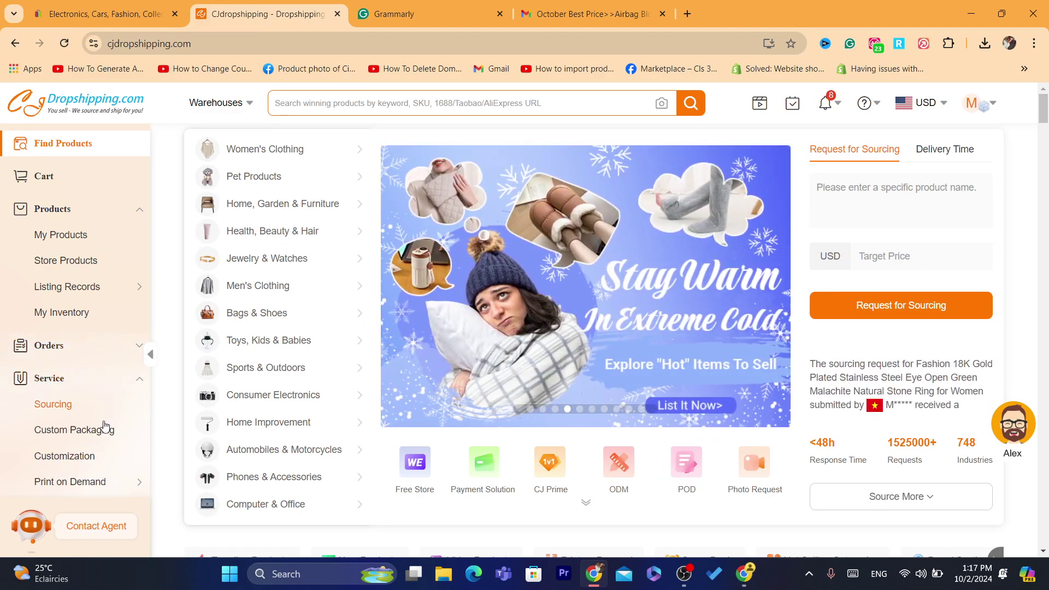
mouse_move(103, 483)
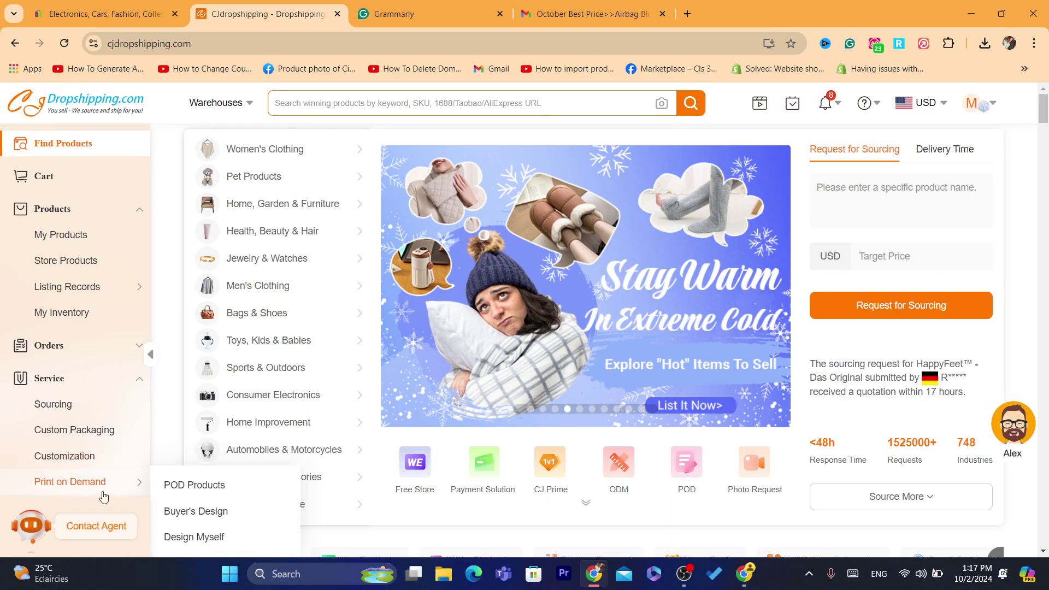
click(50, 378)
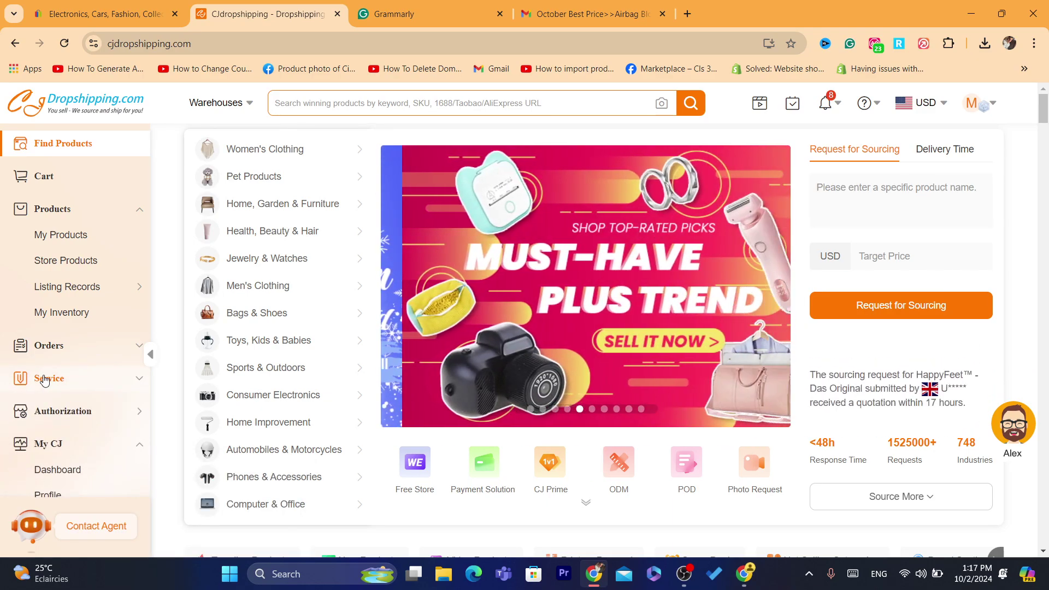
Open the eBay store authorization page in CJdropshipping and dismiss the assistant's greeting.
mouse_move(64, 414)
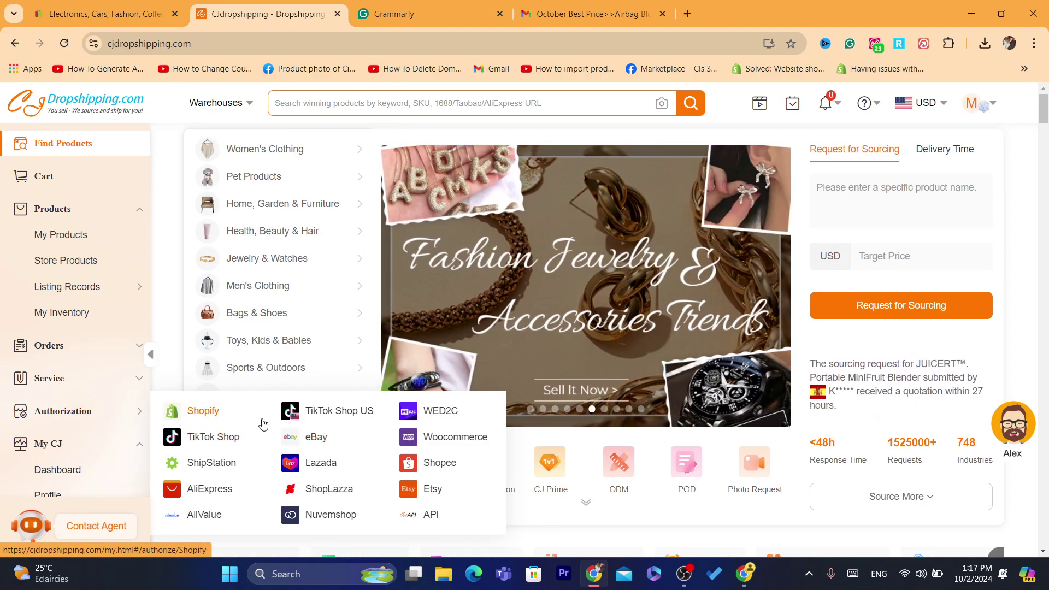
click(317, 440)
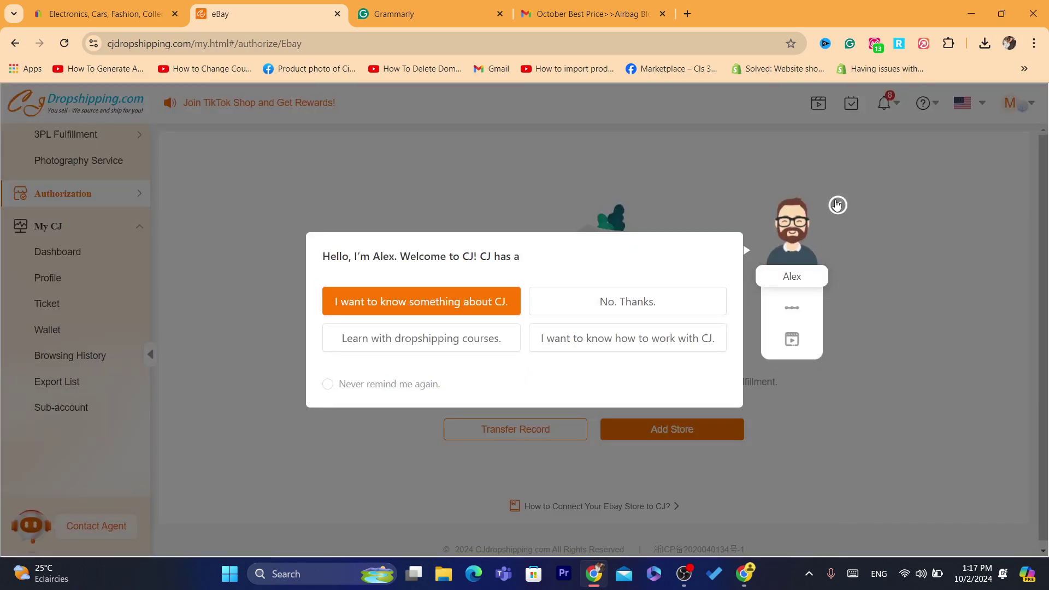
click(836, 205)
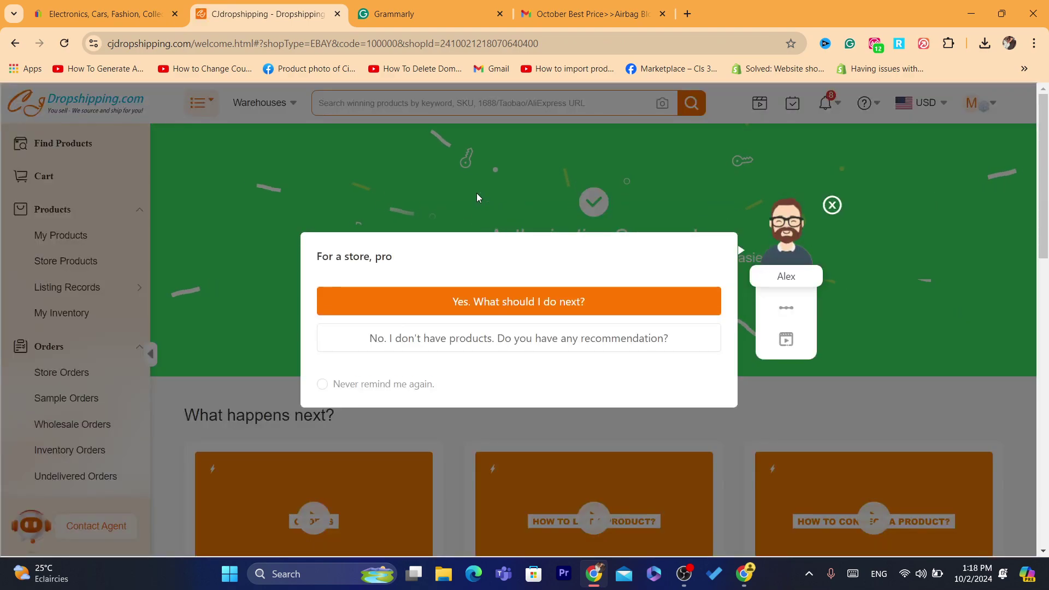
Dismiss the assistant's prompt and read the authorization message on the welcome page.
click(509, 230)
double_click(510, 229)
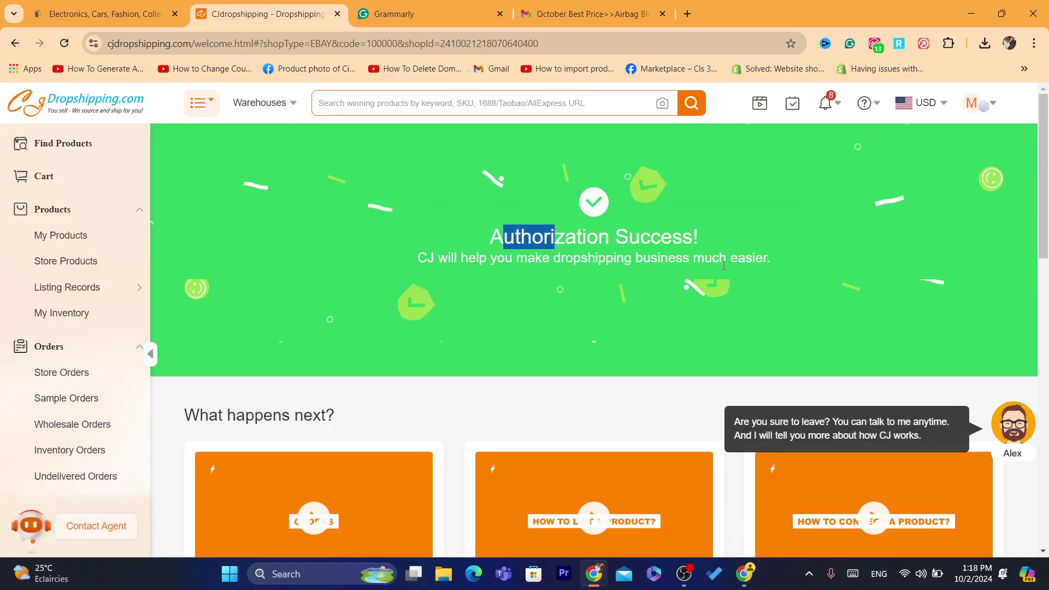
drag(509, 229, 506, 268)
drag(650, 270, 673, 276)
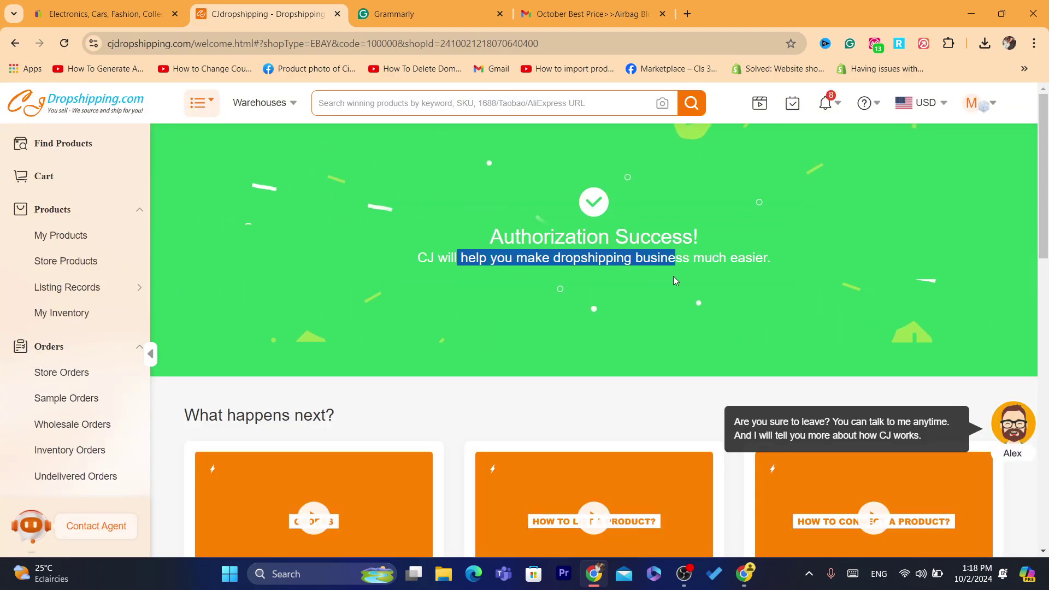
click(673, 276)
triple_click(742, 270)
key(shift+Down)
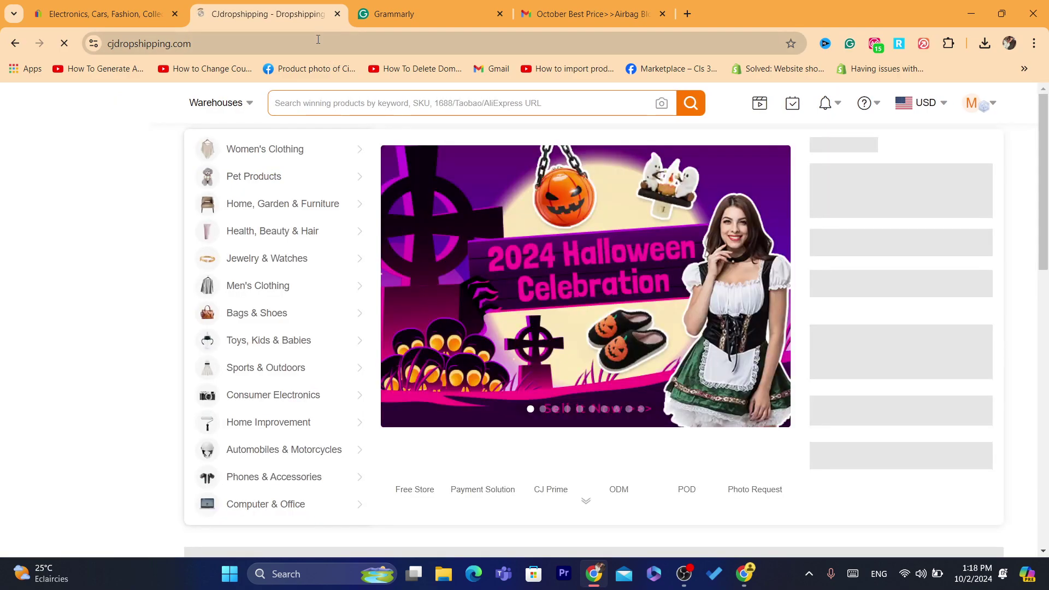
Dismiss the assistant's greeting on the CJdropshipping home page and place the cursor in the product search.
click(317, 41)
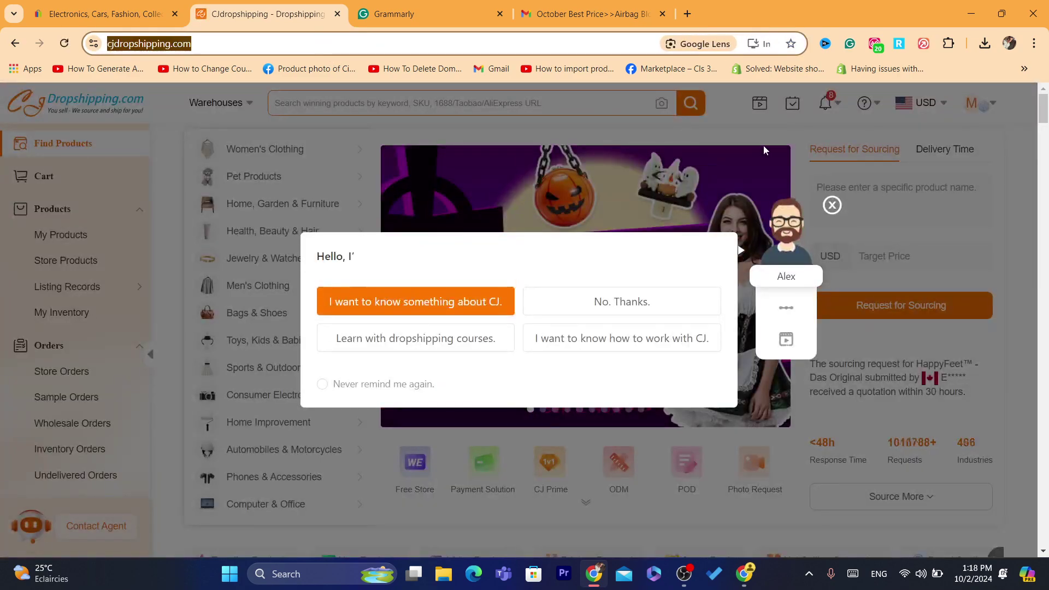
click(831, 204)
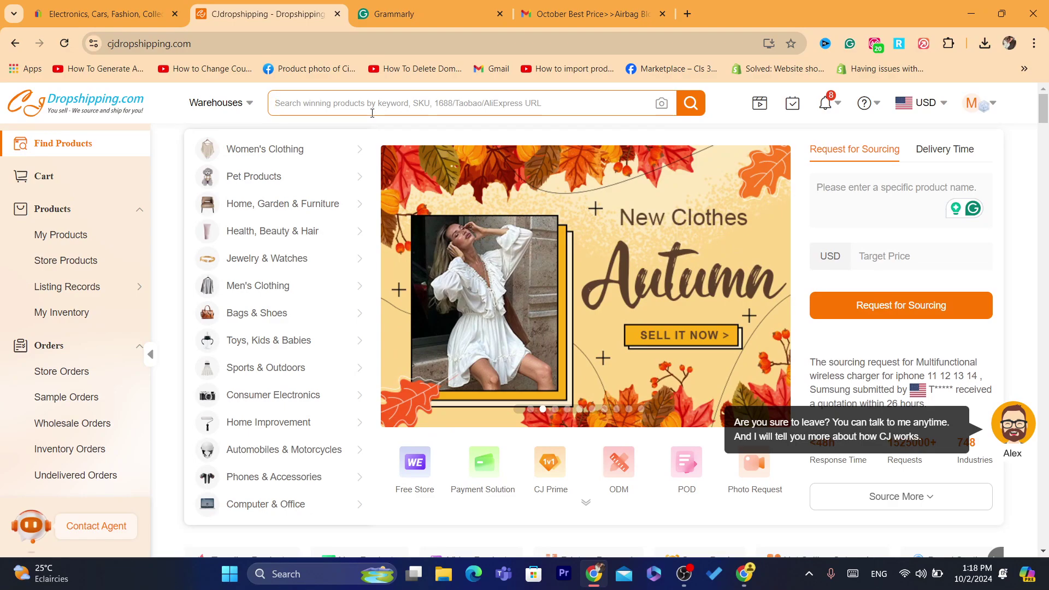
click(297, 51)
click(338, 103)
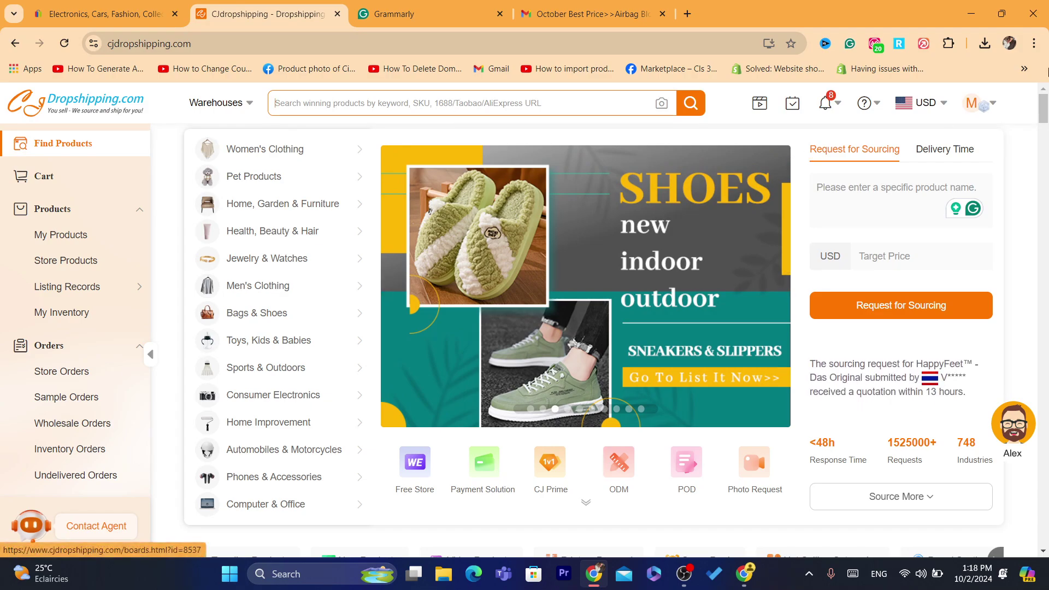
Browse the Trending Products and New Products sections, opening and closing the full trending products list.
drag(1046, 115, 1047, 145)
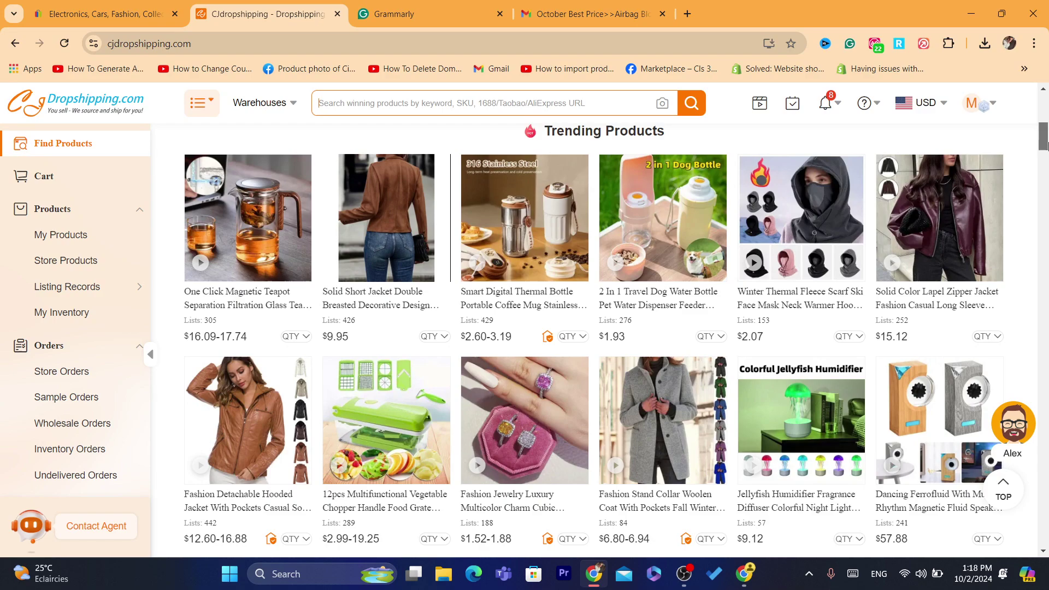
drag(1046, 145, 1046, 180)
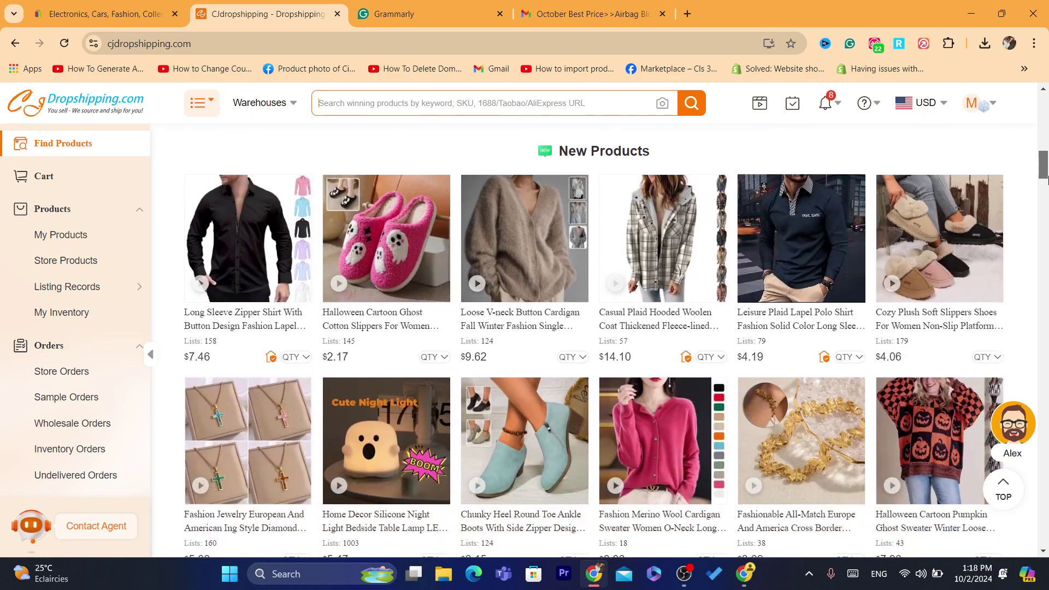
scroll(558, 227, up, 2)
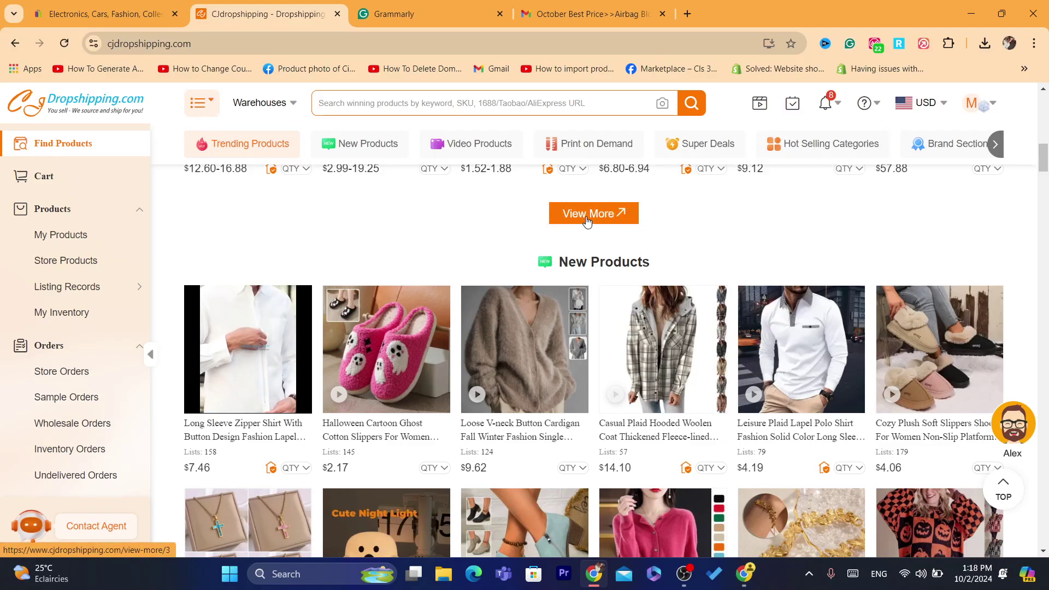
click(626, 216)
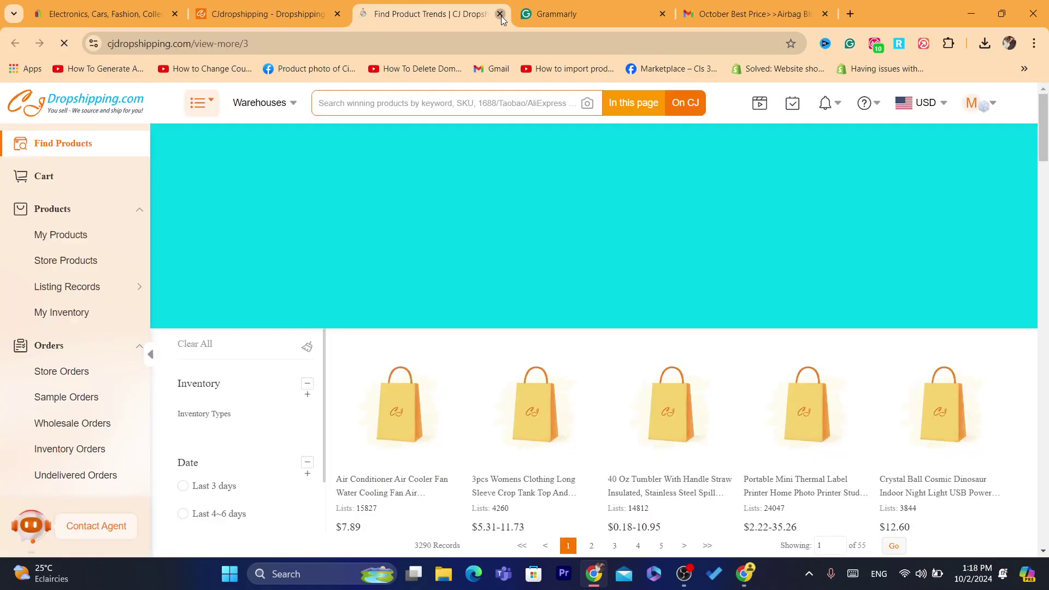
key(ctrl+w)
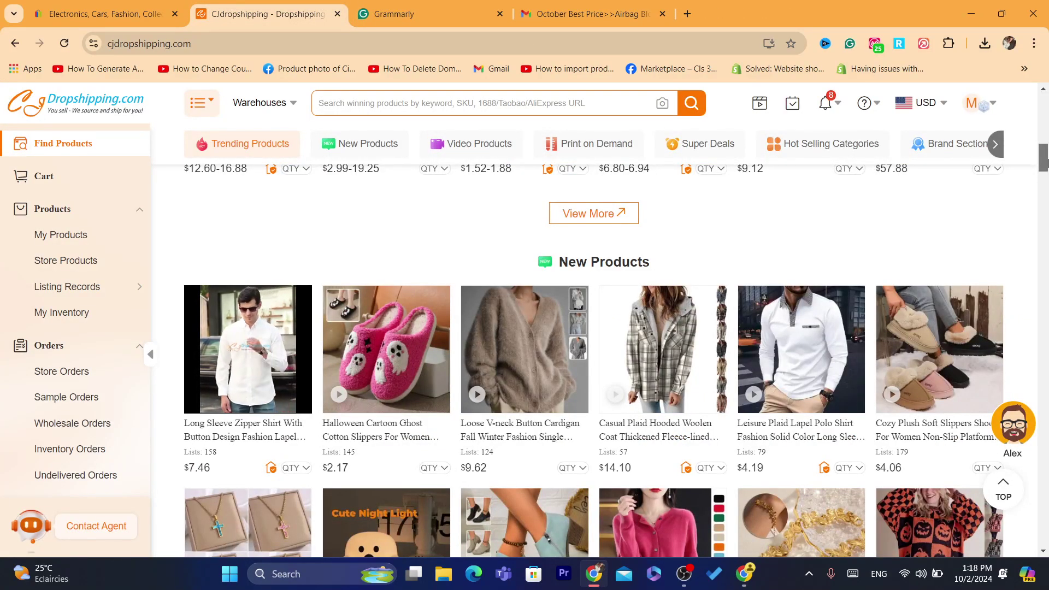
Scroll back through the CJdropshipping home page and examine the Trending Products section.
scroll(1044, 167, down, 1)
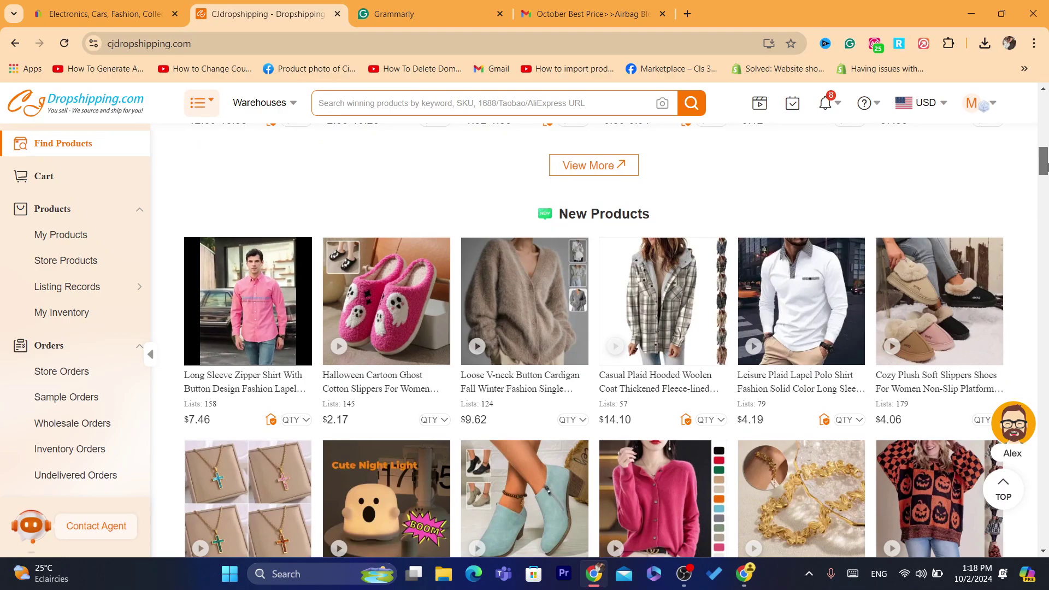
scroll(1043, 165, up, 1)
scroll(1044, 164, up, 10)
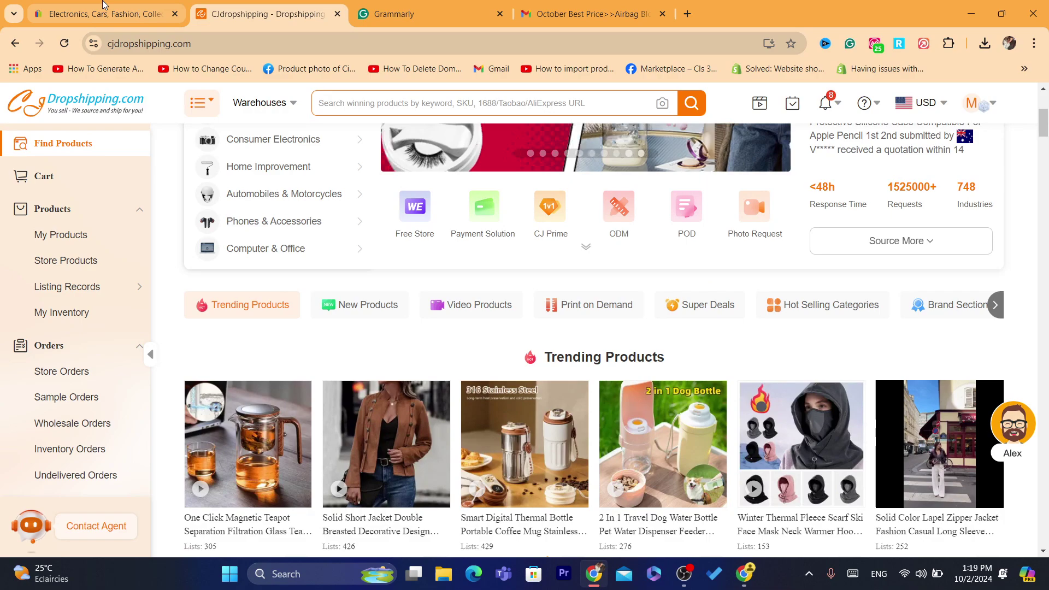
click(259, 38)
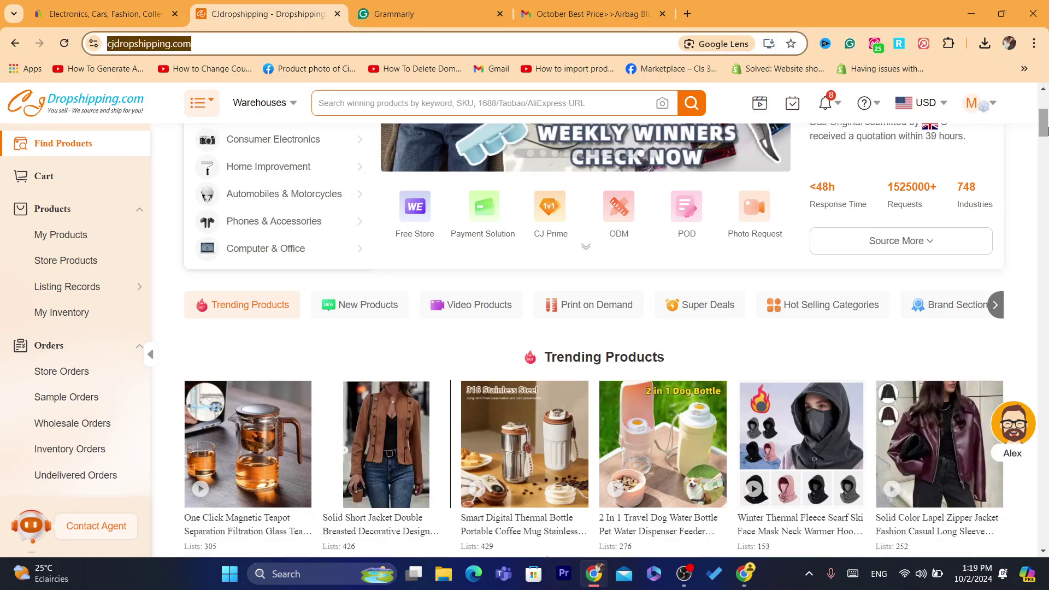
click(1043, 131)
drag(1043, 131, 1044, 138)
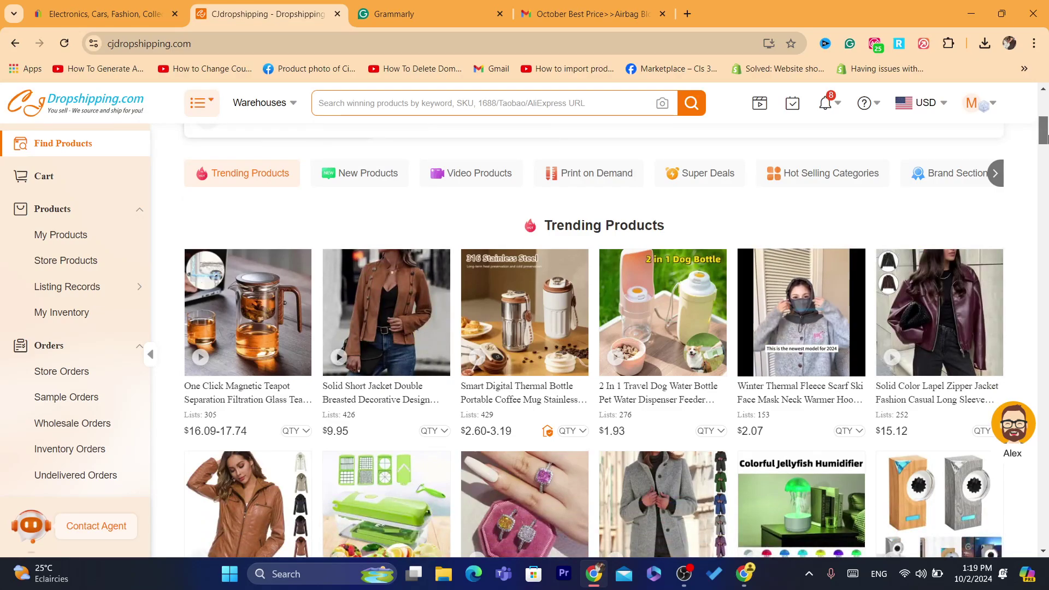
drag(1044, 138, 1043, 149)
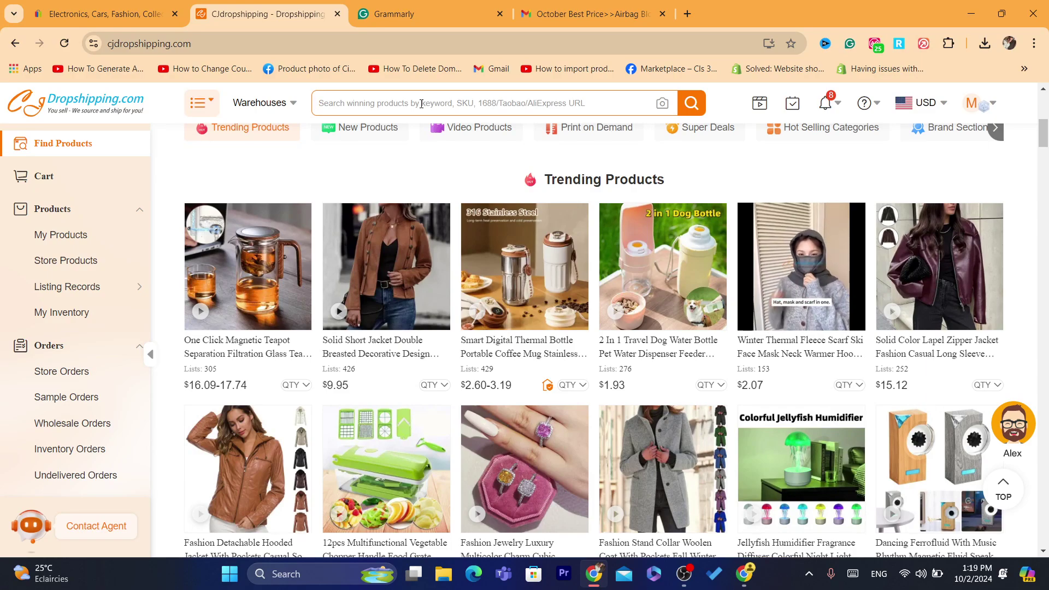
Open the red Milwaukee M18 18V battery charger from eBay's recently viewed items, review its listing, and close it.
click(140, 4)
scroll(494, 297, down, 2)
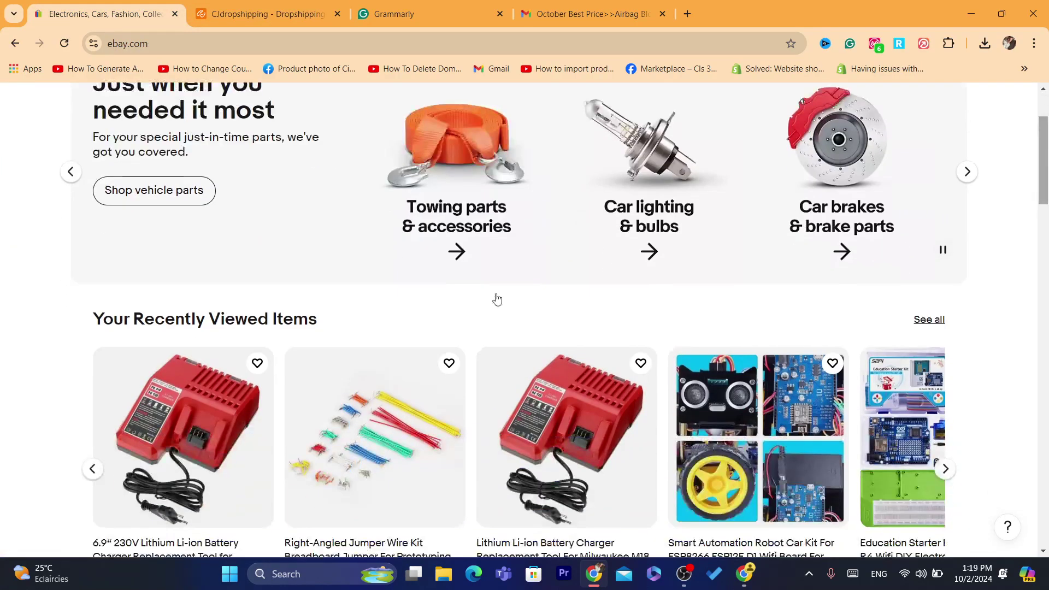
click(608, 453)
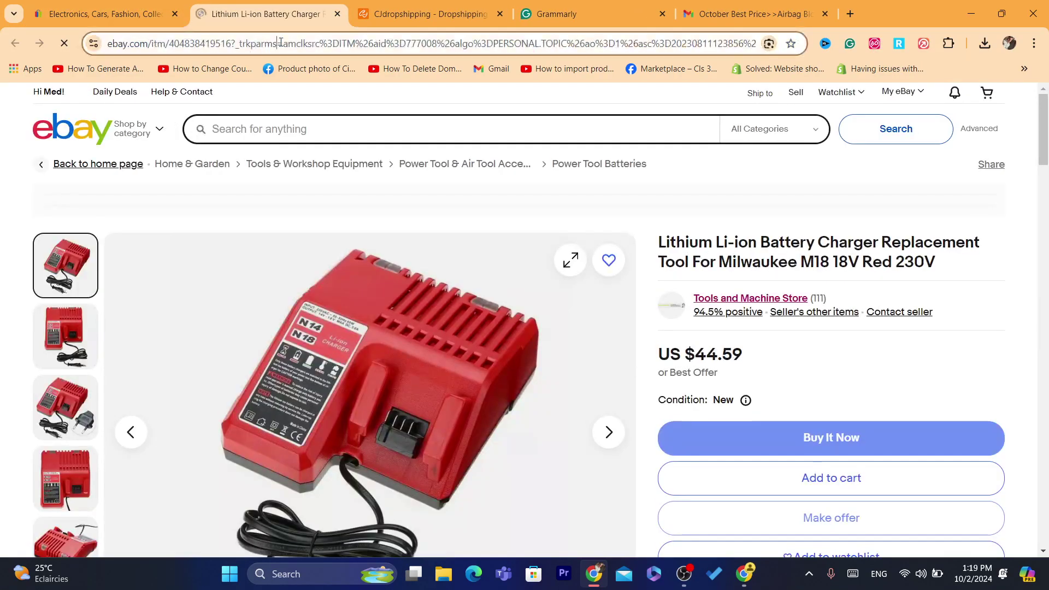
triple_click(685, 242)
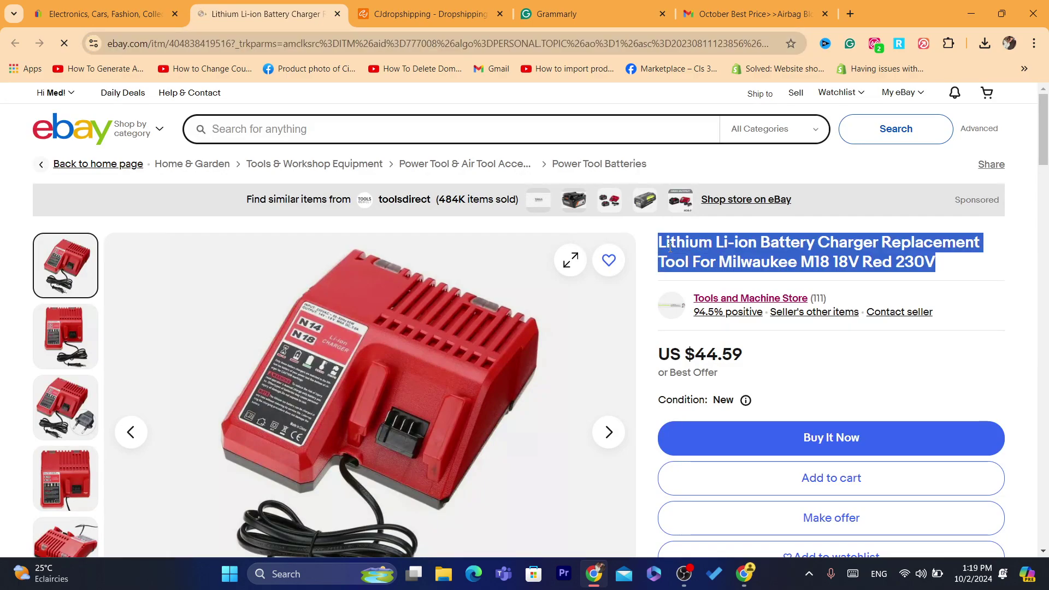
scroll(747, 299, down, 3)
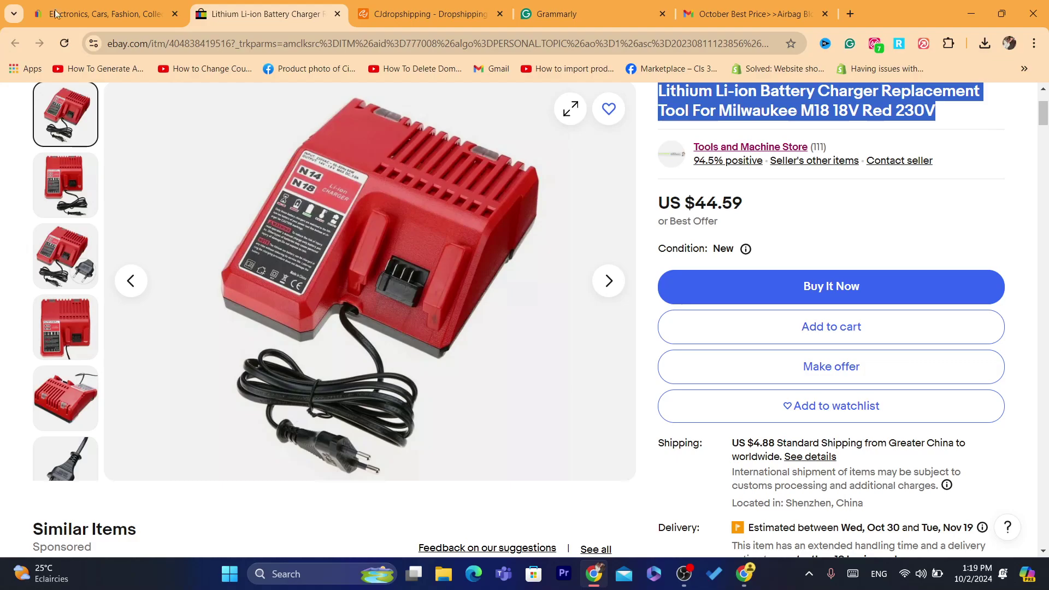
key(ctrl+shift+Tab)
click(336, 15)
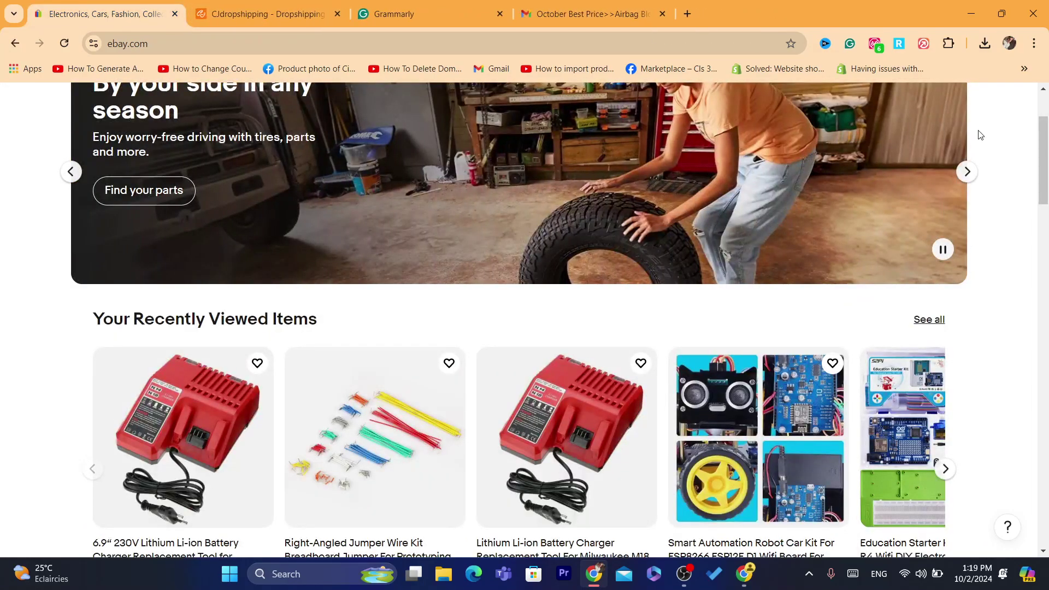
Open the 6.9" 230V Lithium Li-ion Battery Charger listing from eBay's recently viewed items and copy its title.
scroll(431, 248, down, 3)
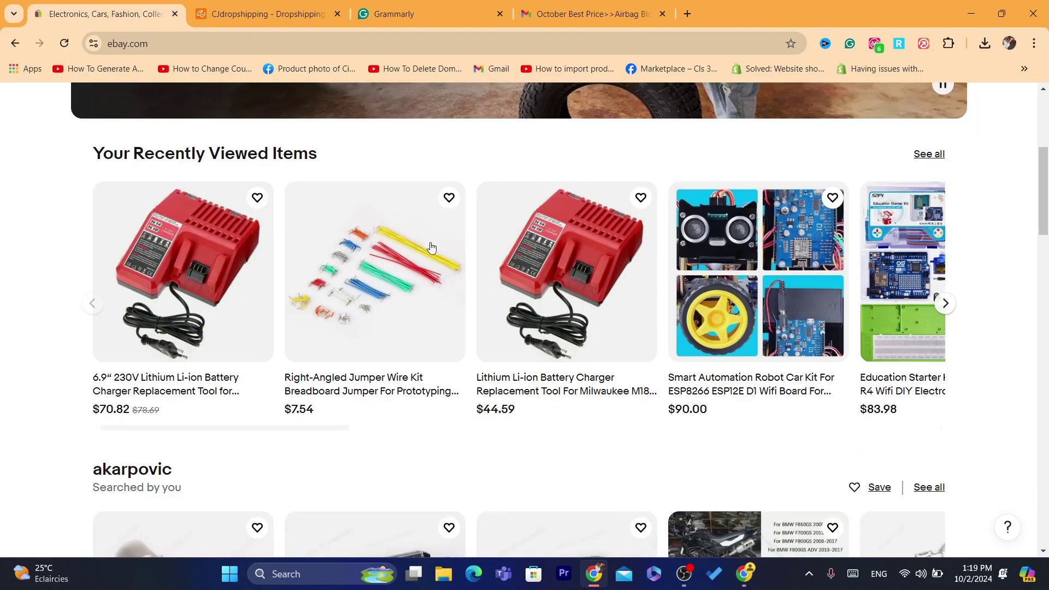
click(166, 294)
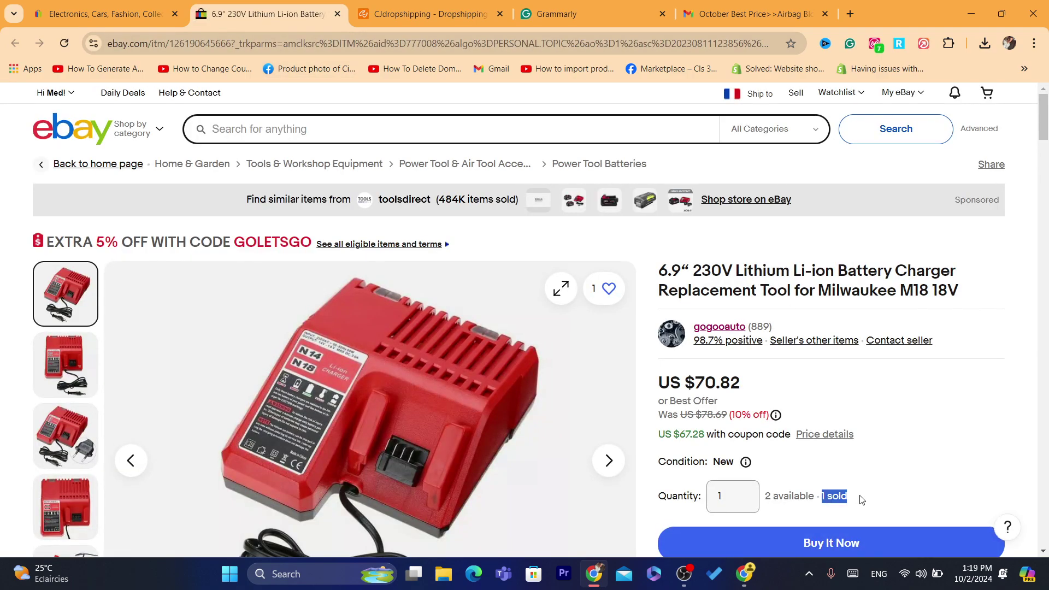
triple_click(683, 283)
key(ctrl+c)
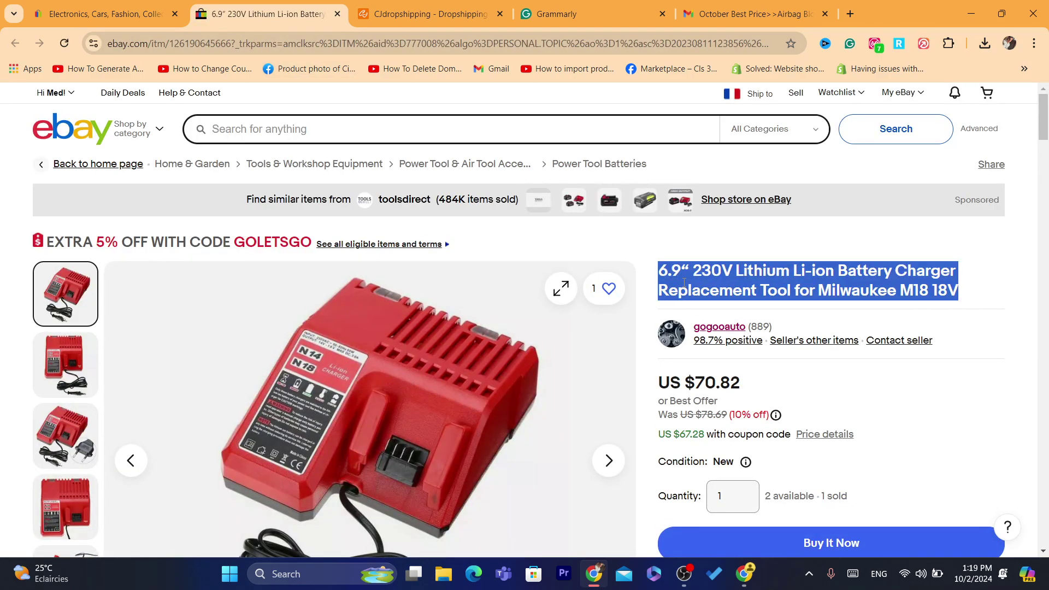
Search CJdropshipping for the copied title, "6.9" 230V Lithium Li-ion Battery Charger Replacement Tool for Milwaukee M18 18V".
click(429, 12)
key(ctrl+shift+Tab)
key(ctrl+Tab)
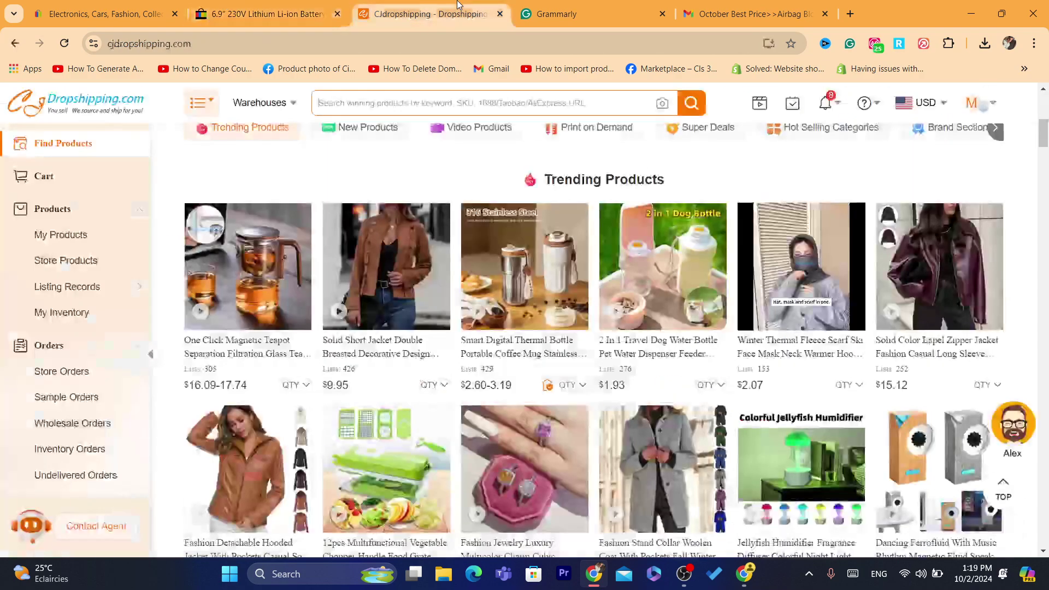
click(356, 101)
key(ctrl+v)
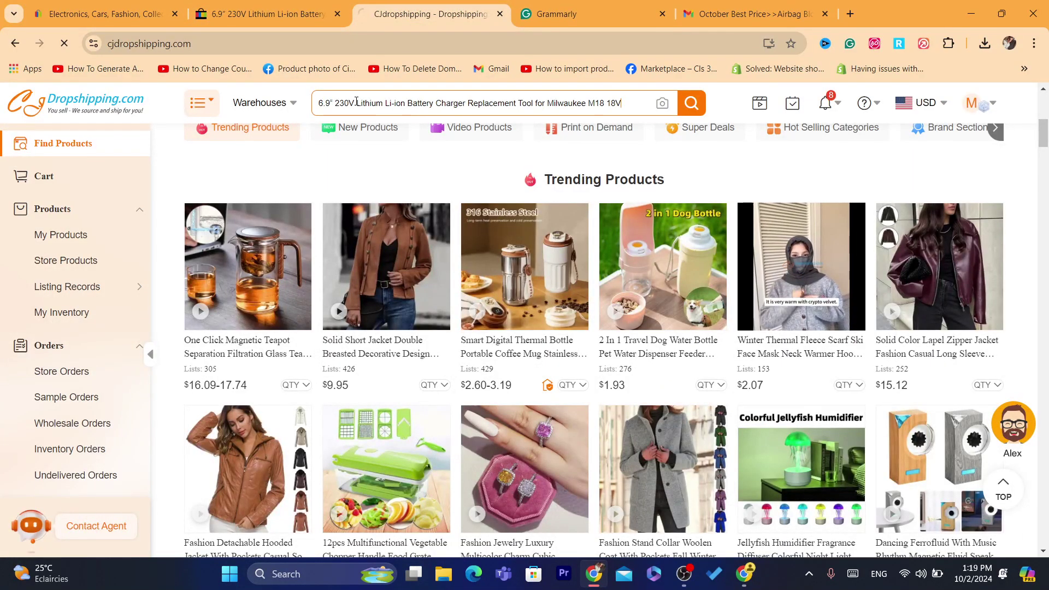
key(Return)
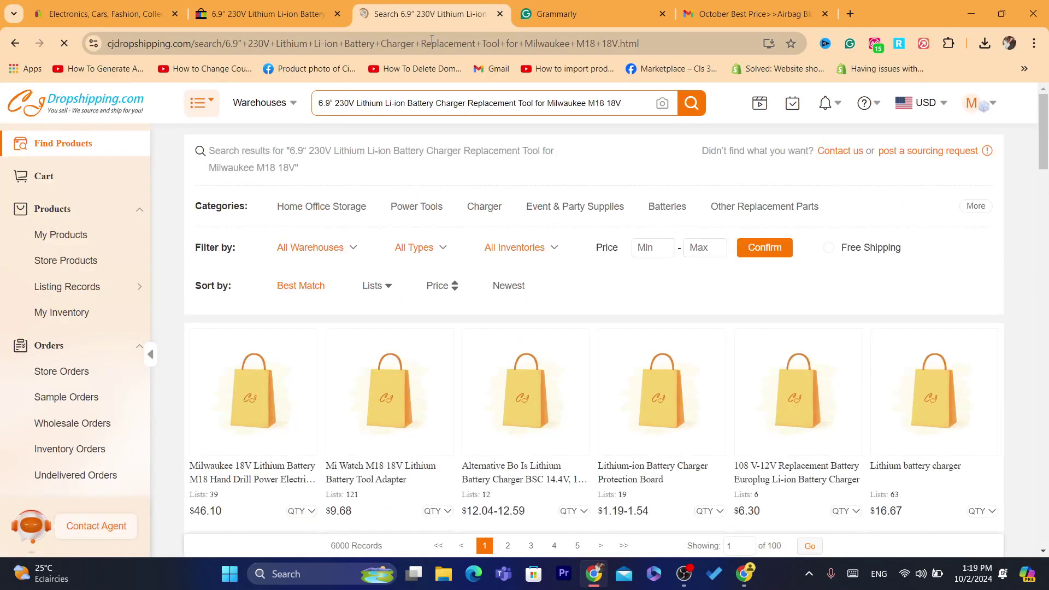
Open the Milwaukee 18V Lithium Battery M18 product from the search results and compare it with the eBay charger listing.
scroll(432, 229, down, 1)
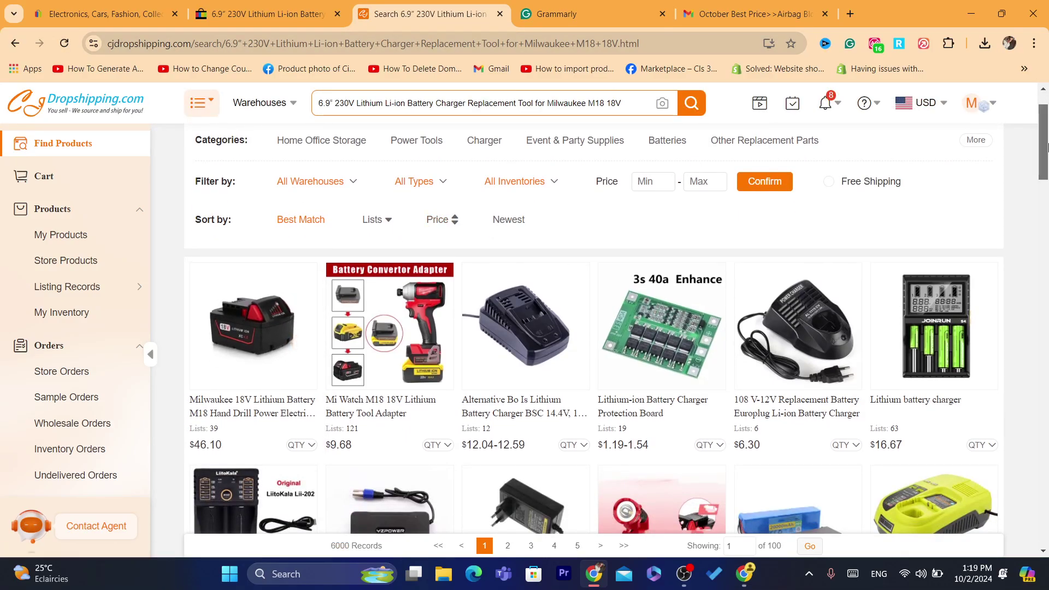
scroll(217, 311, down, 1)
click(217, 311)
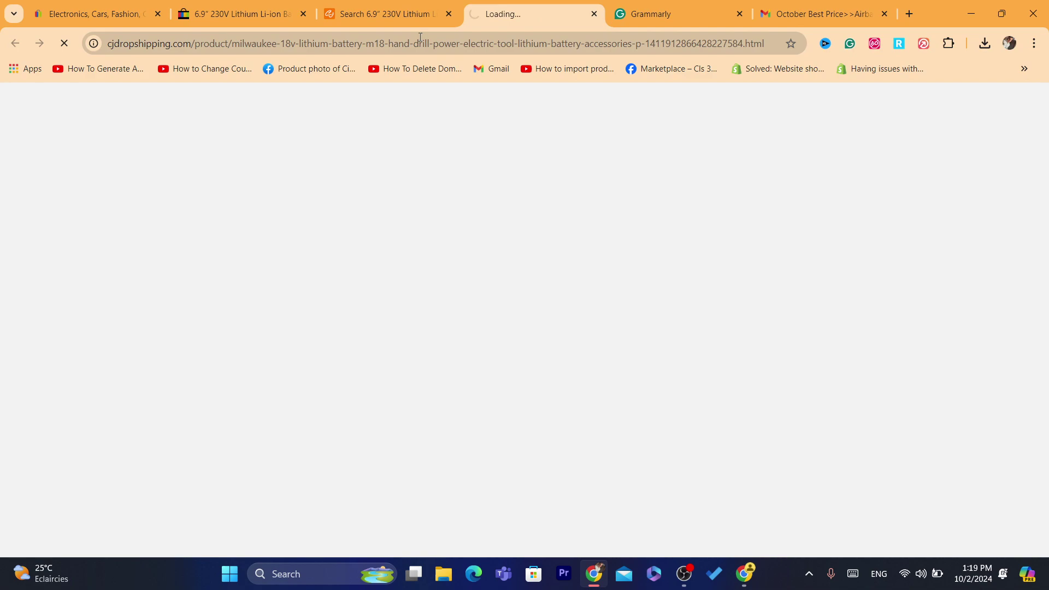
click(290, 5)
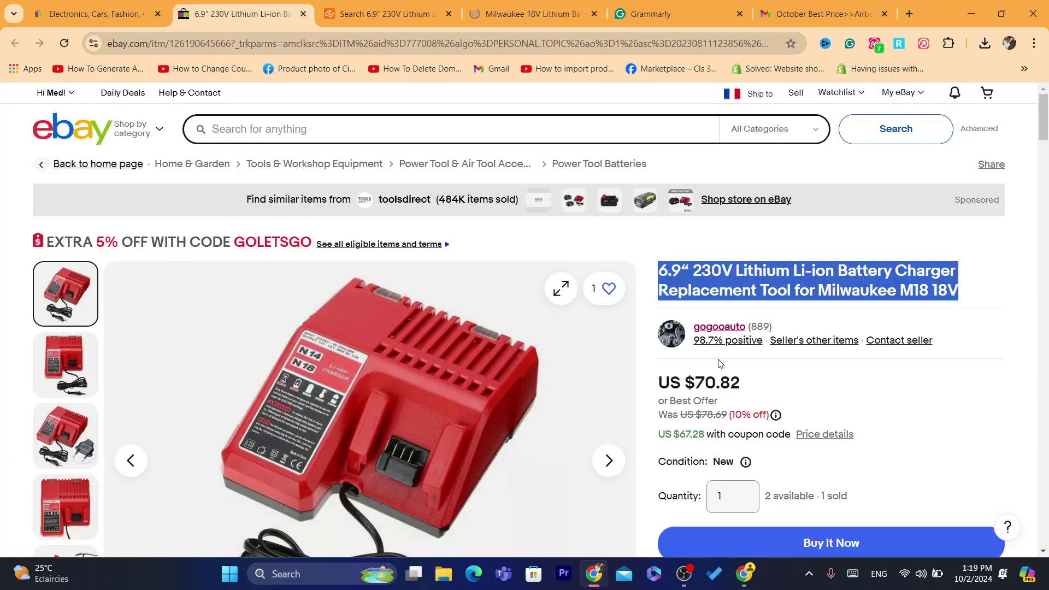
click(497, 5)
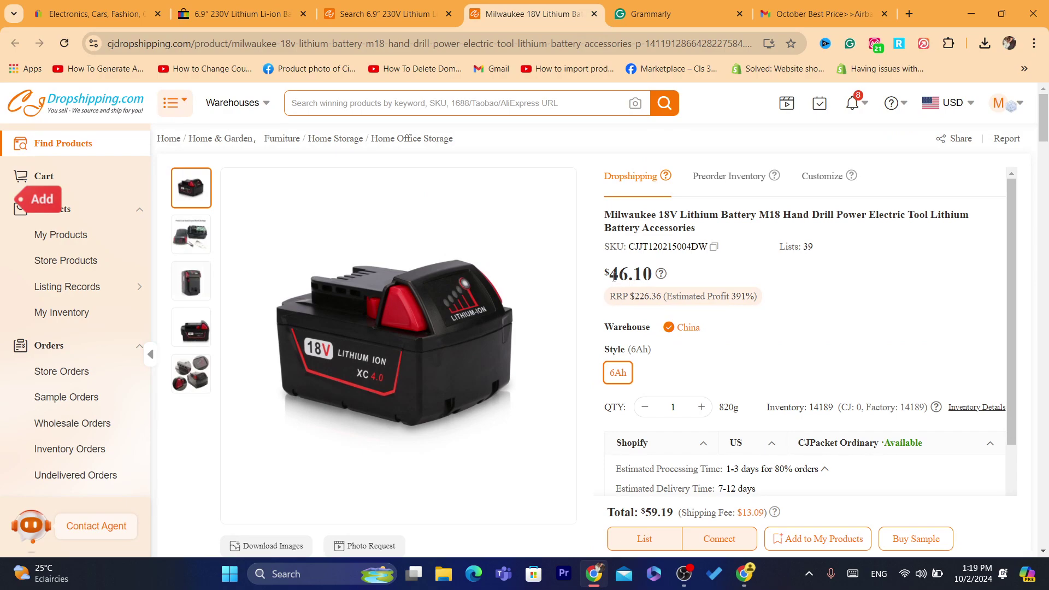
Review the Milwaukee battery's price and its shipping fee on the CJ product page.
drag(614, 277, 647, 274)
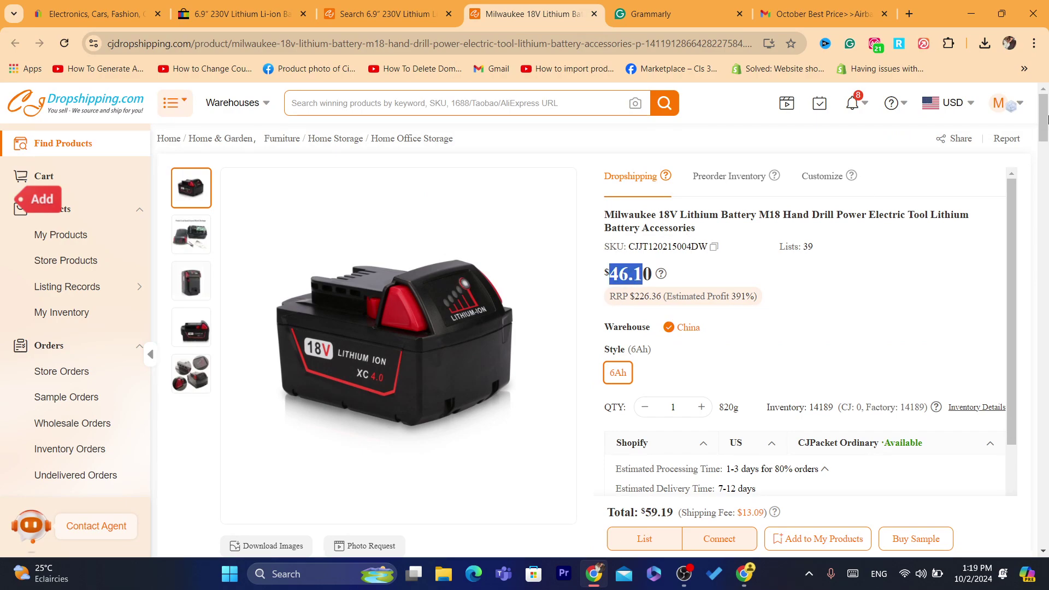
drag(1048, 116, 1048, 129)
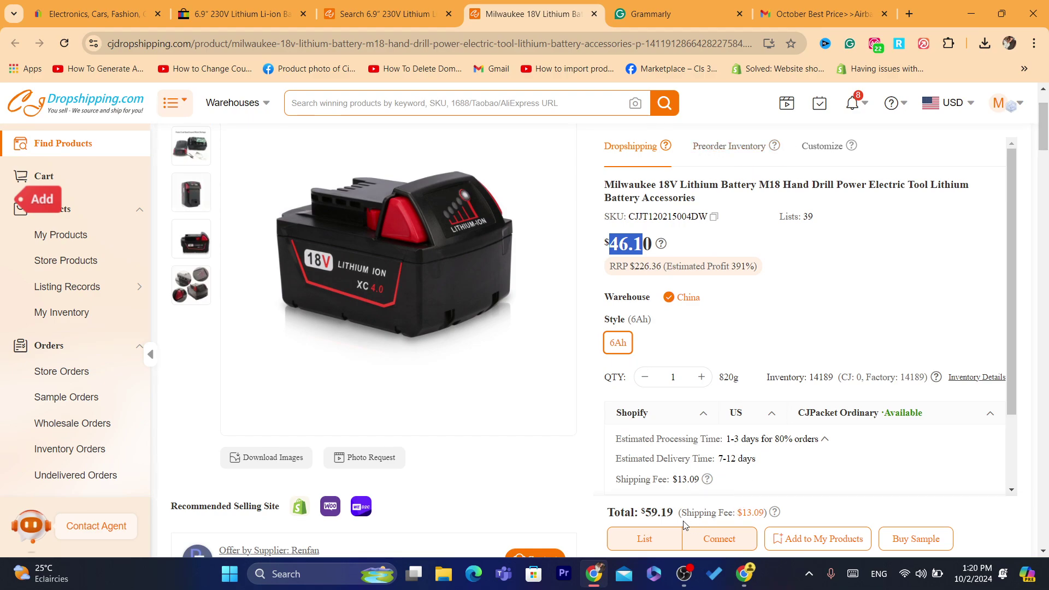
drag(678, 513, 748, 510)
click(758, 510)
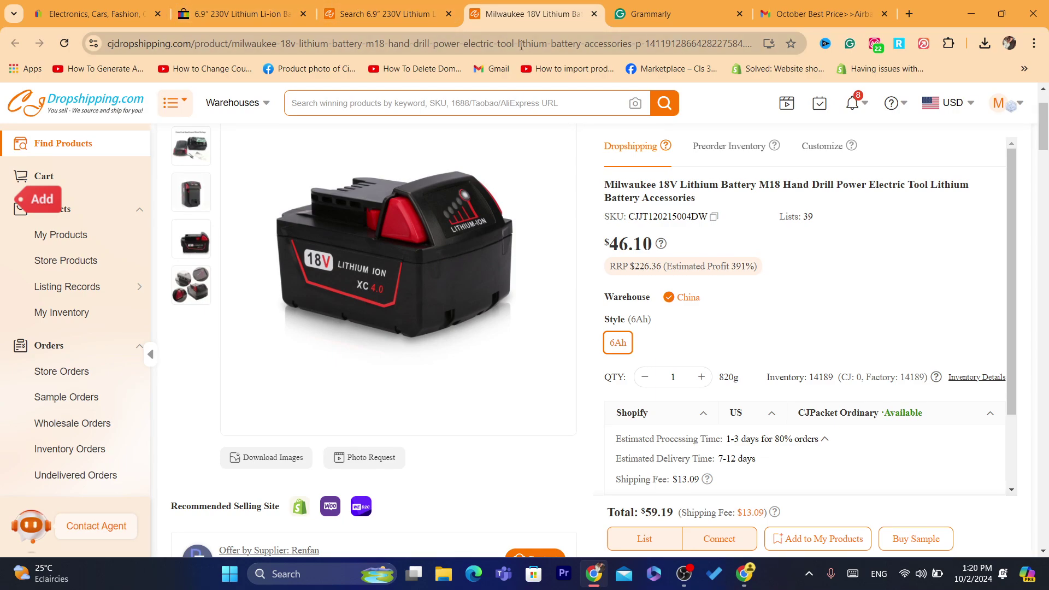
Compare the eBay charger listing with the CJ search results and the Milwaukee battery product page.
click(210, 4)
click(543, 4)
click(260, 4)
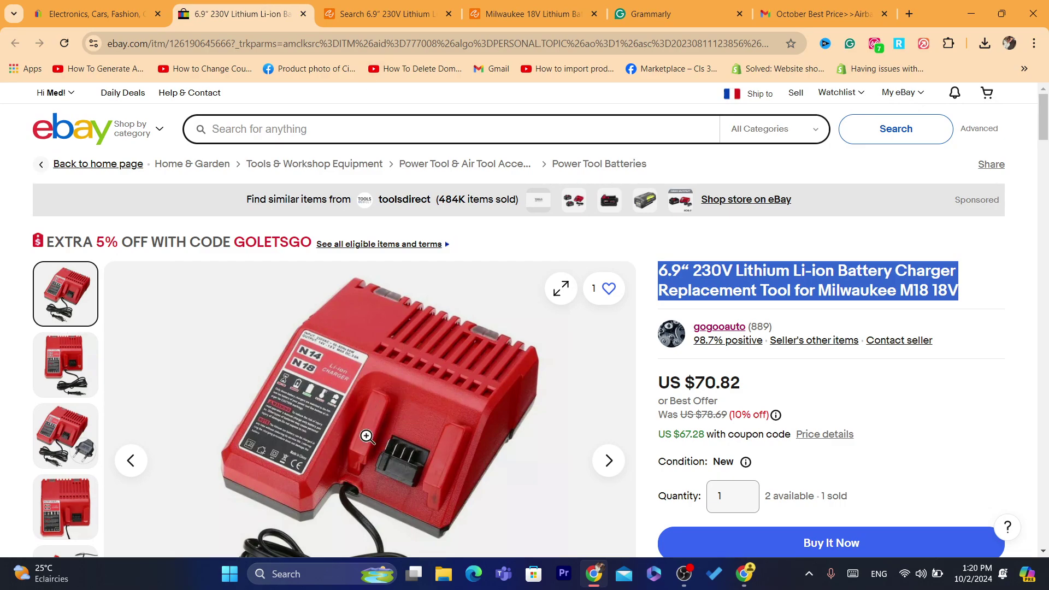
click(389, 11)
click(524, 6)
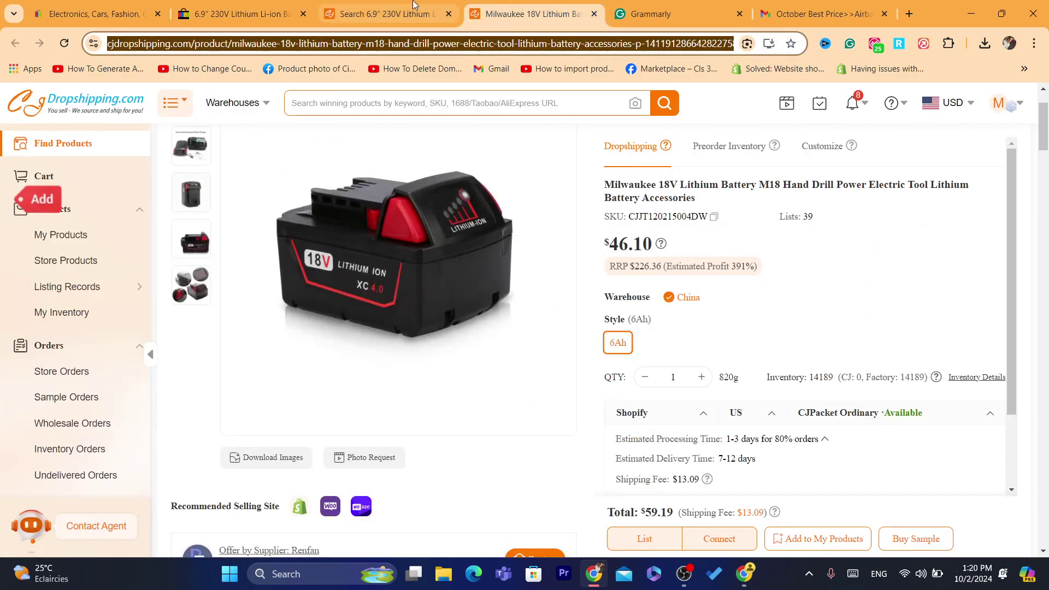
click(414, 4)
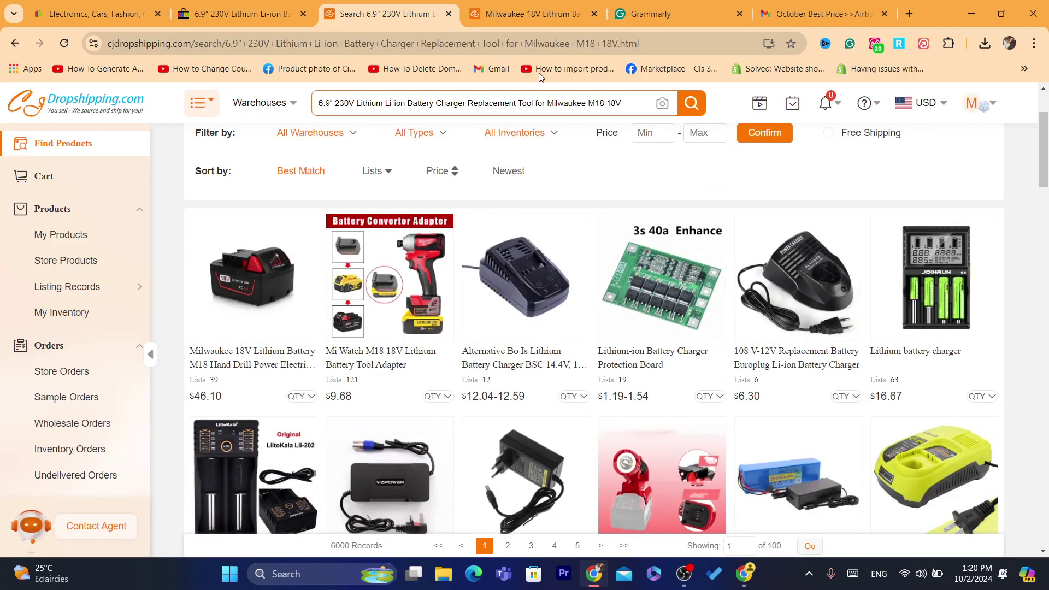
click(555, 4)
Start listing the Milwaukee 18V battery and select the connected eBay store as its destination.
scroll(1044, 125, down, 3)
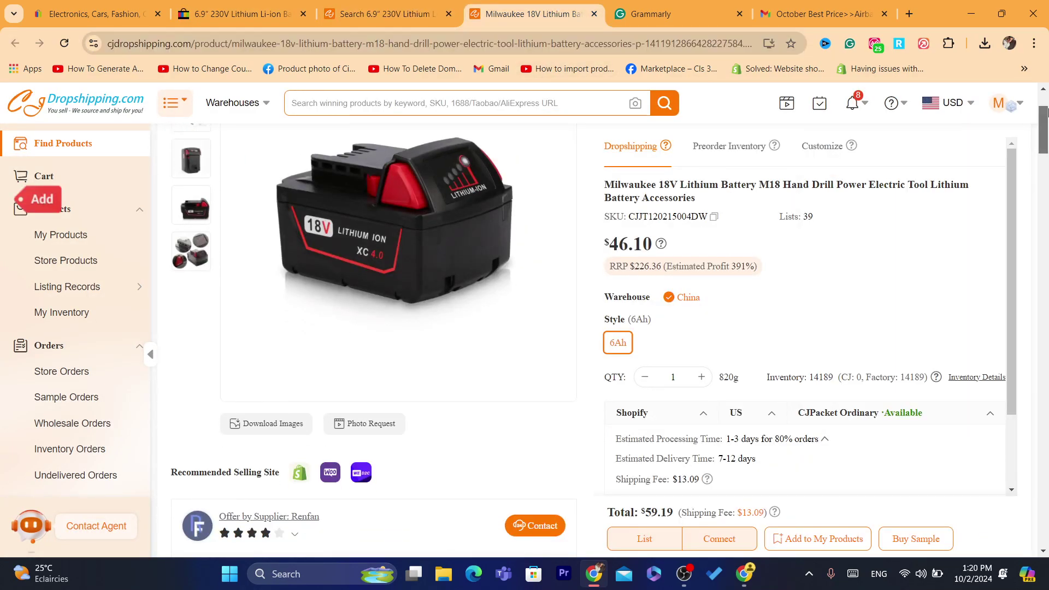
click(643, 539)
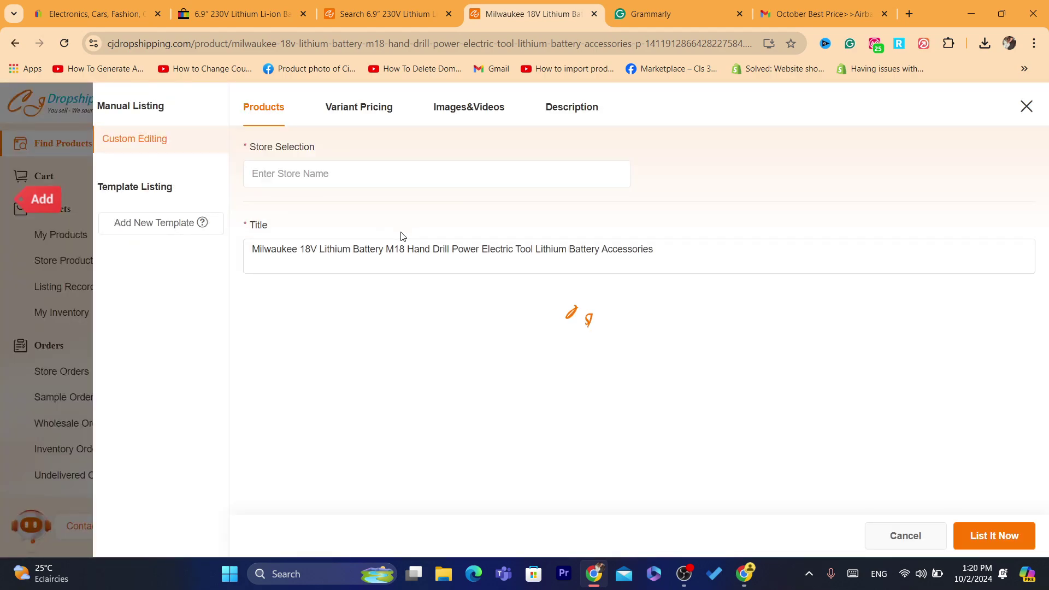
click(341, 186)
click(342, 223)
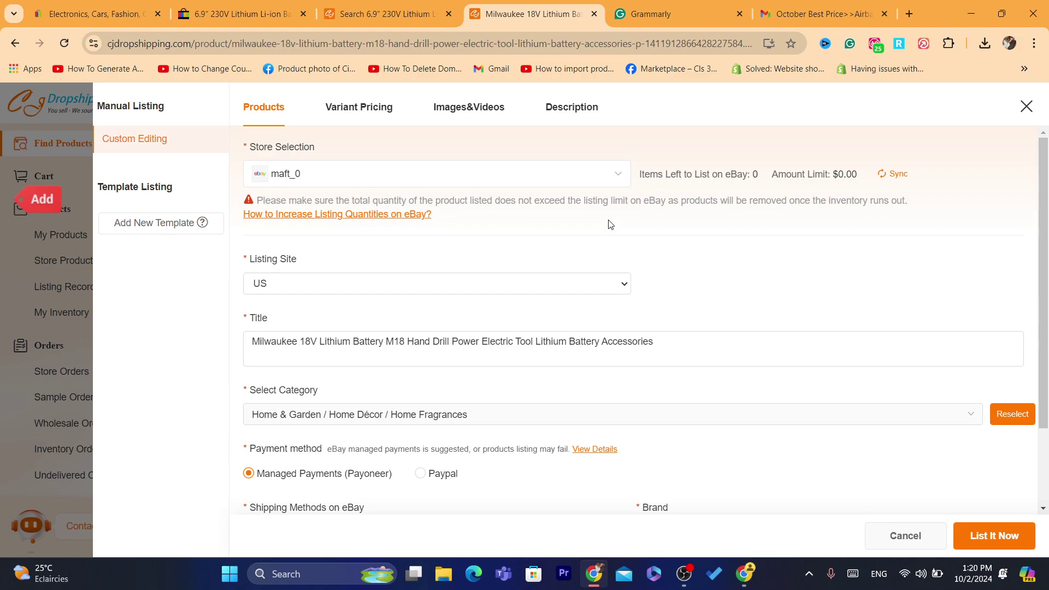
Check the available stores and compare the selected store's name with the signed-in eBay account.
click(317, 179)
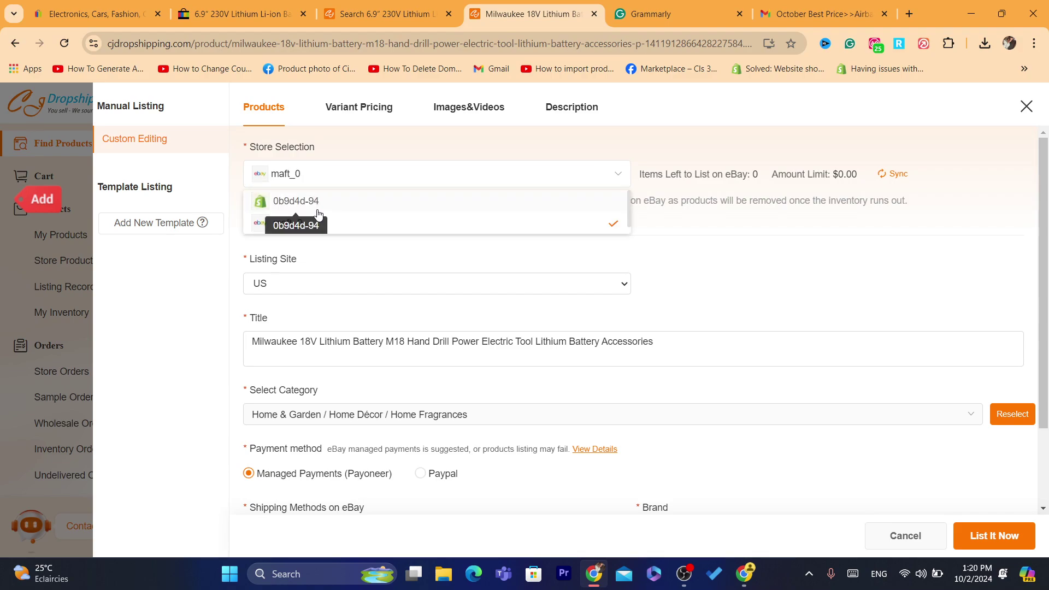
click(508, 283)
click(562, 322)
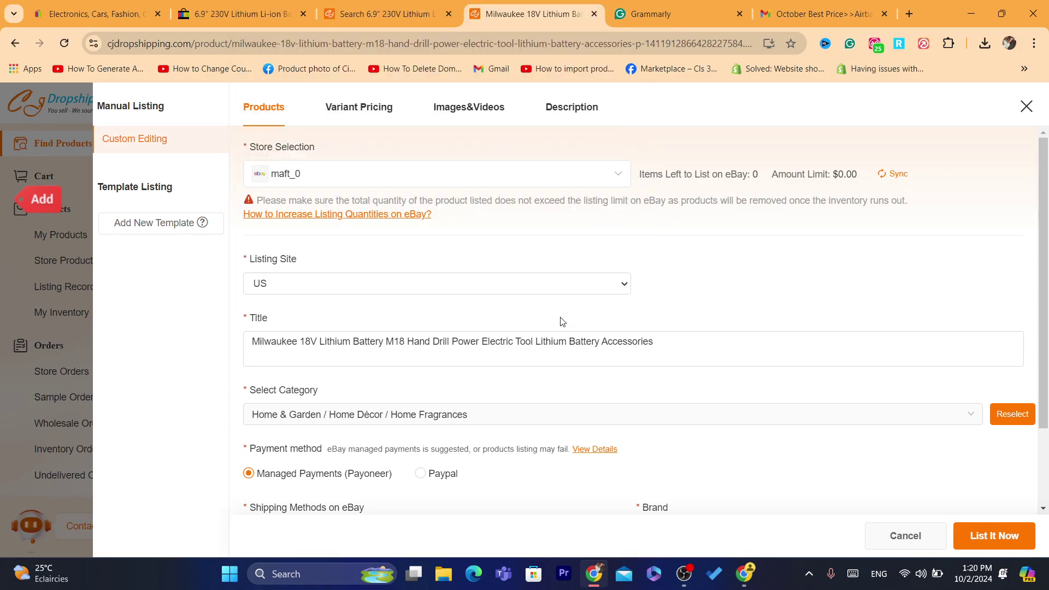
click(240, 5)
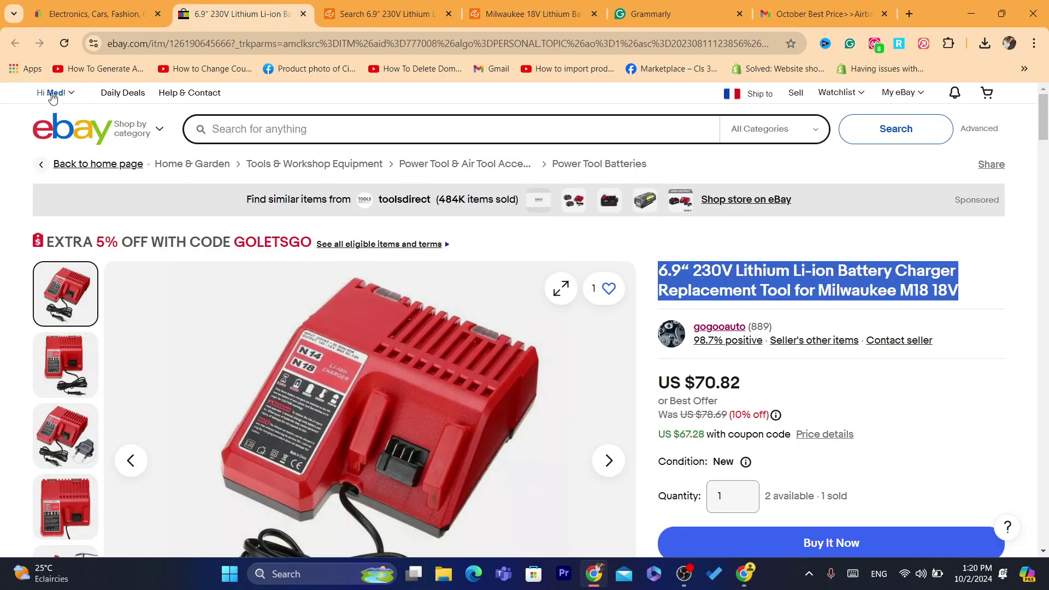
mouse_move(53, 97)
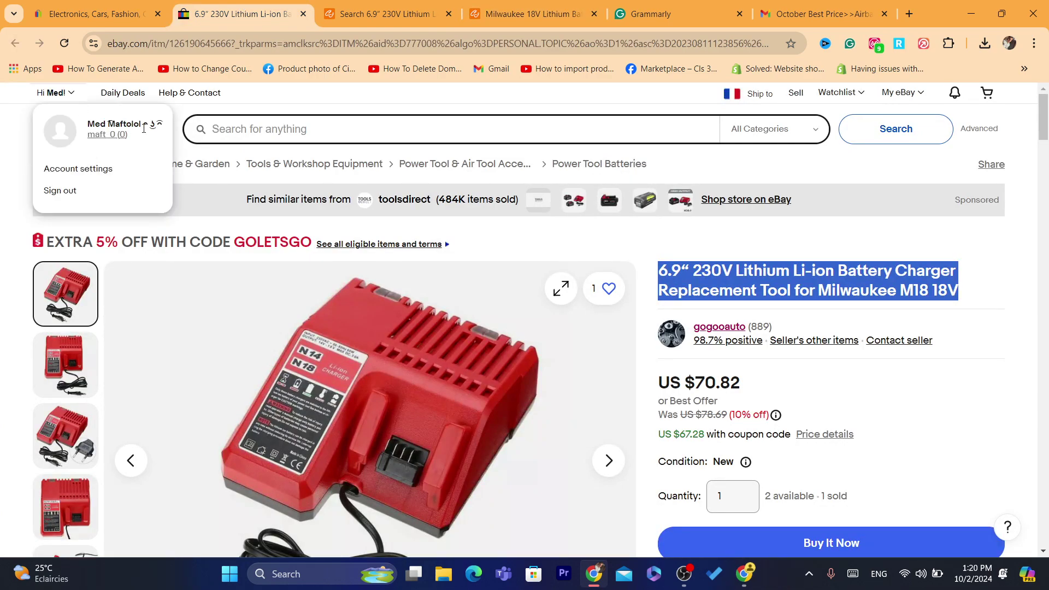
click(479, 4)
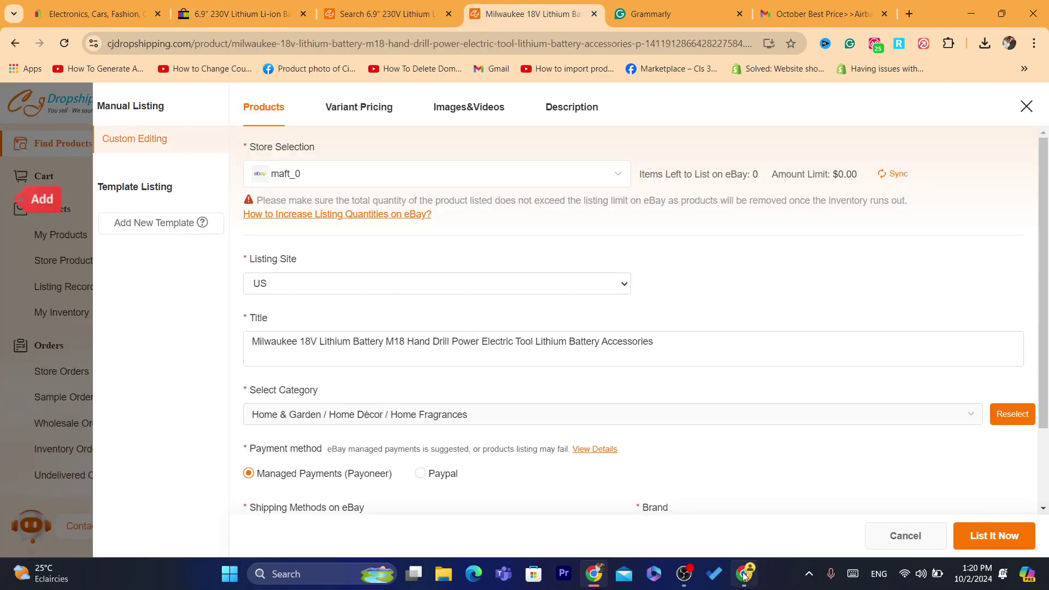
Read the warning about the eBay listing limit beneath the store selection.
triple_click(512, 200)
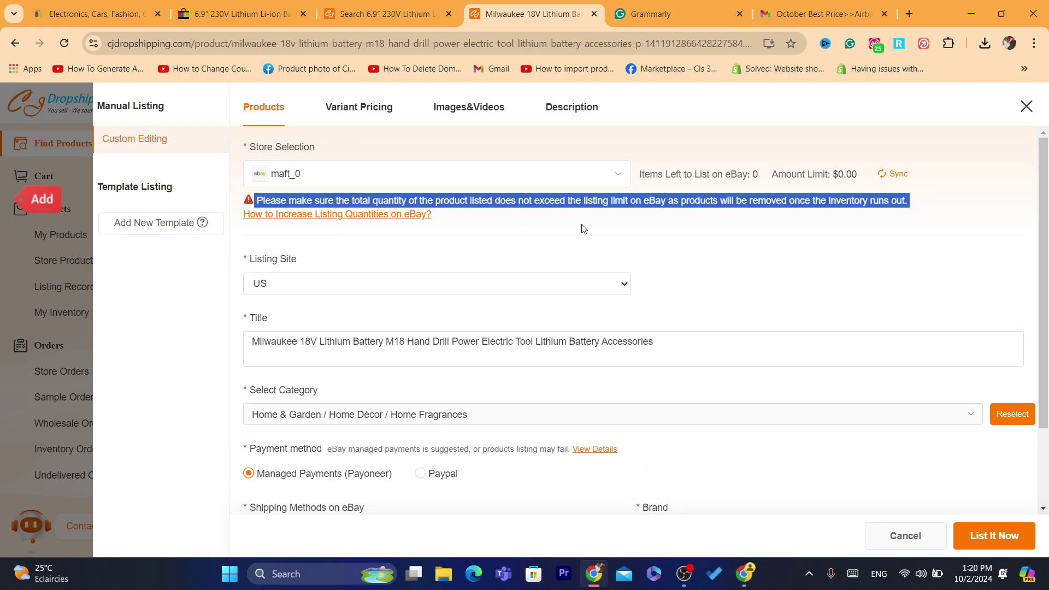
click(521, 200)
triple_click(521, 200)
click(499, 203)
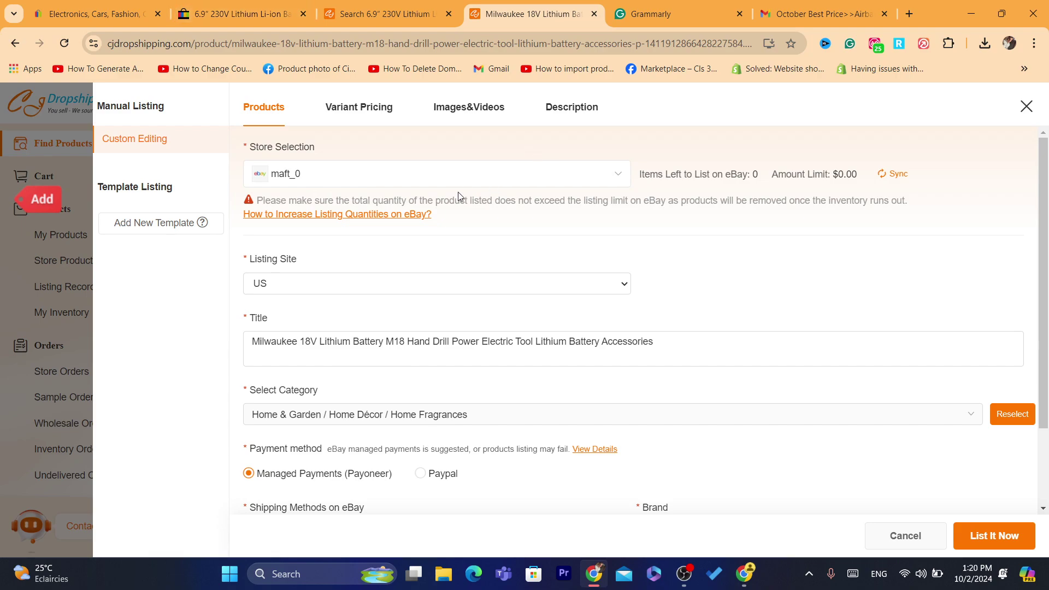
drag(250, 200, 390, 199)
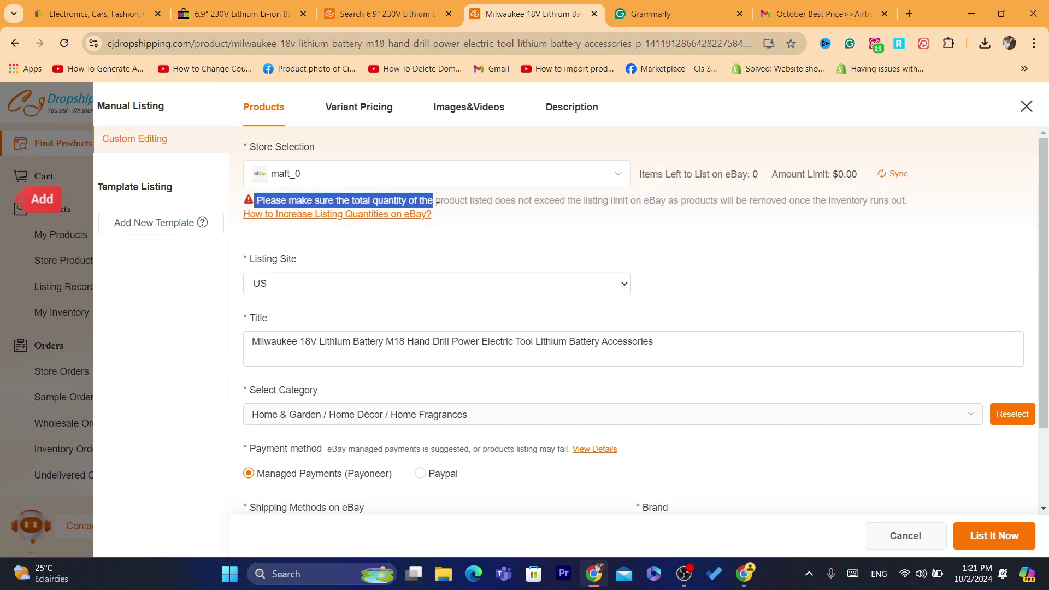
drag(482, 200, 796, 215)
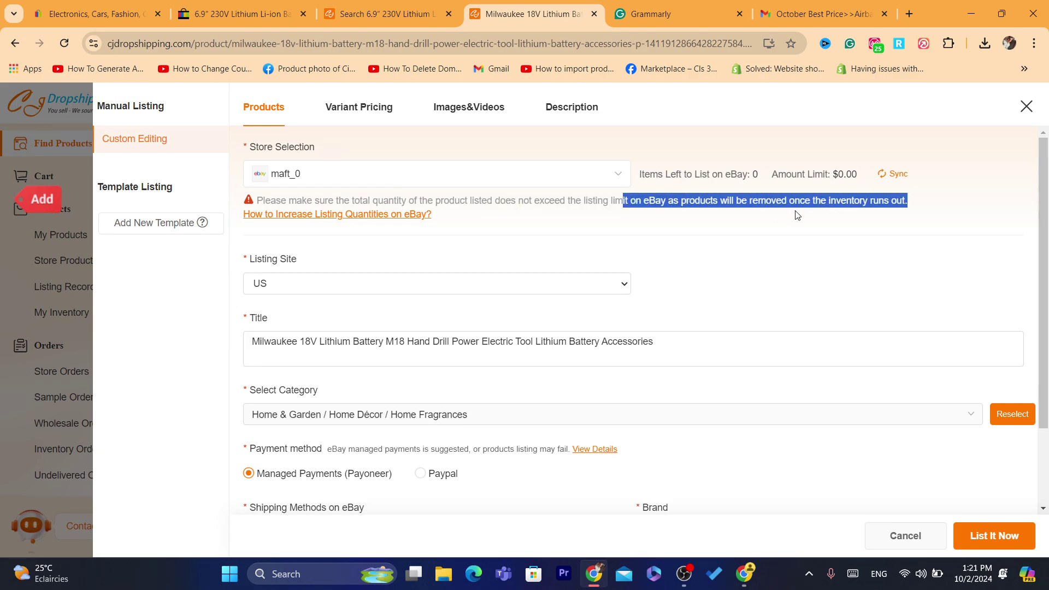
click(738, 212)
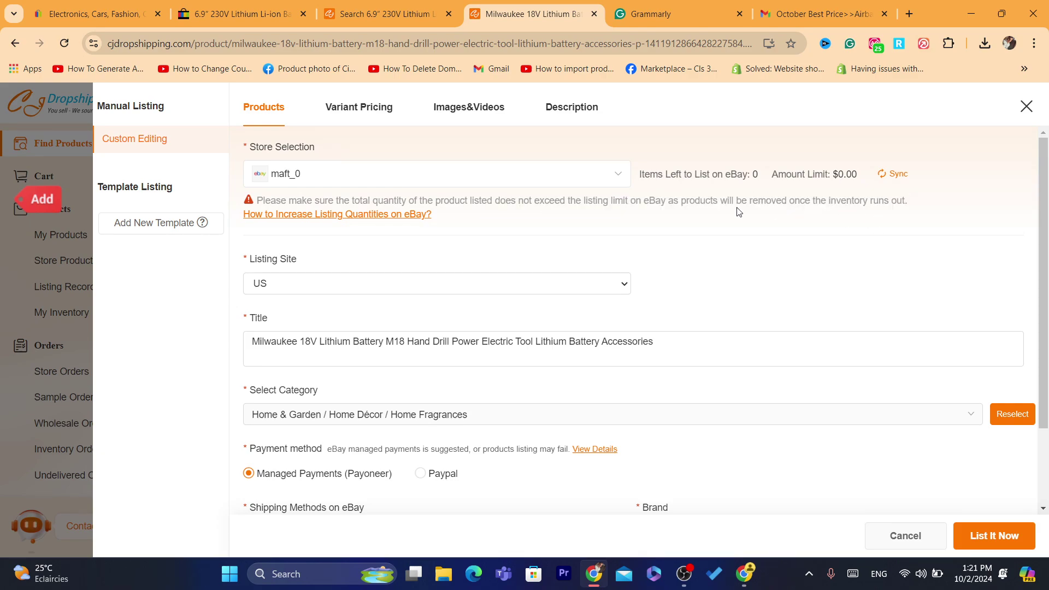
Look through the countries offered as the eBay listing site.
click(345, 286)
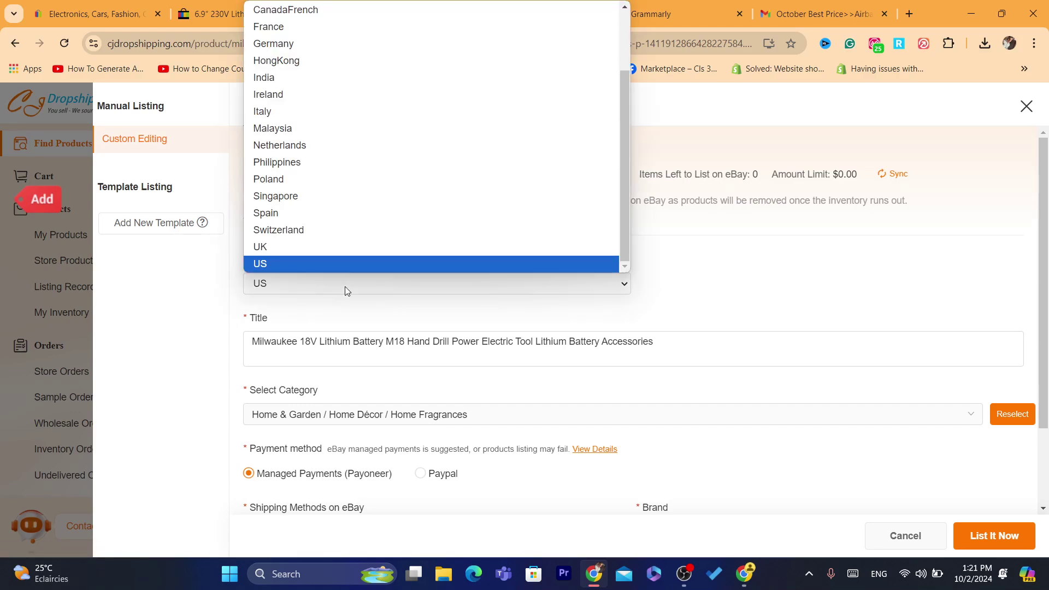
click(345, 286)
click(345, 286)
click(346, 286)
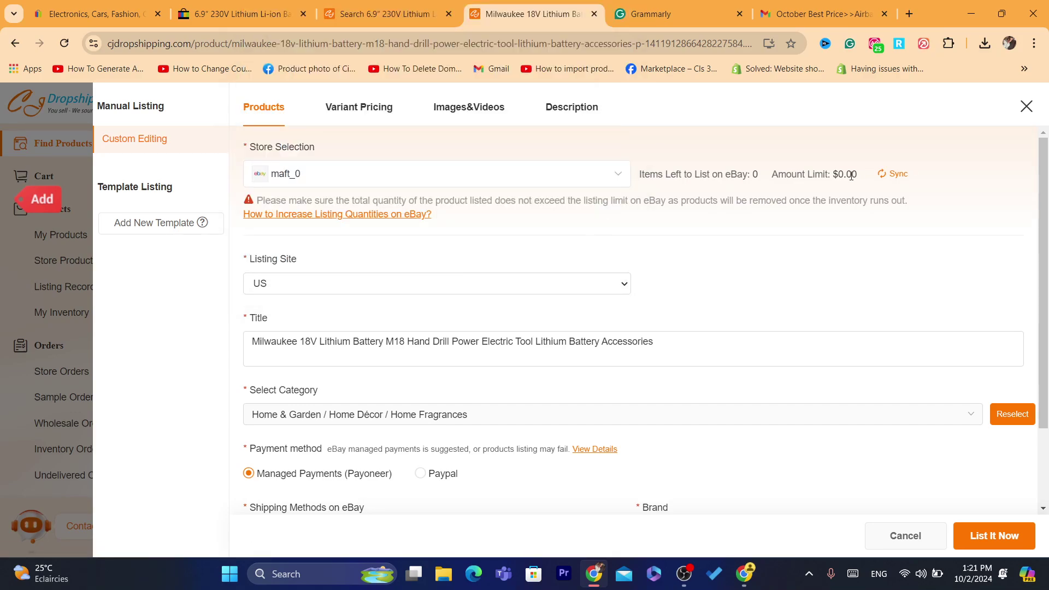
scroll(345, 286, down, 1)
click(457, 211)
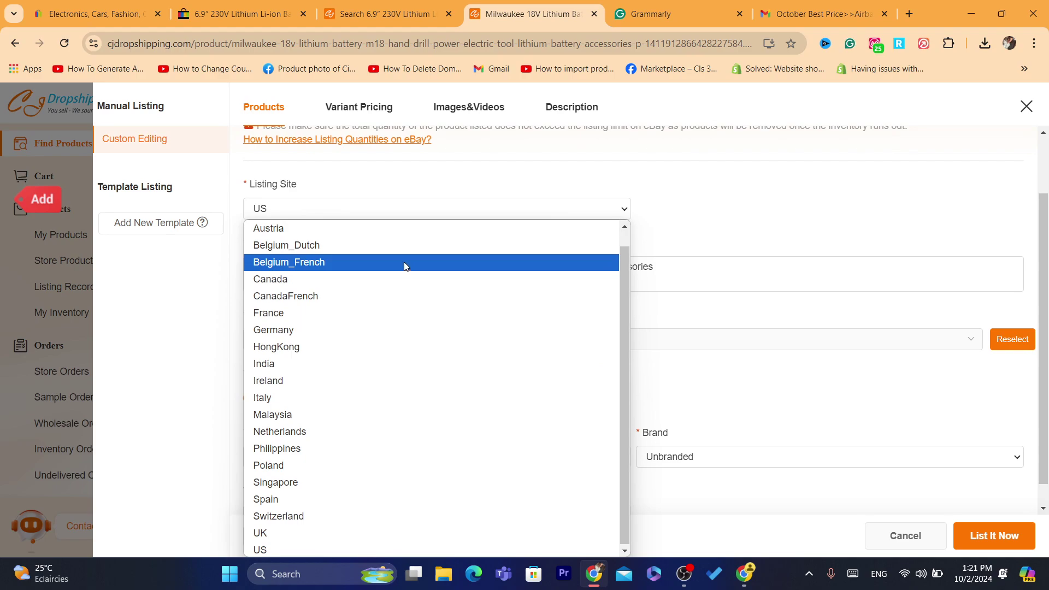
drag(624, 286, 627, 467)
click(792, 244)
Review the listing title and the category, payment, shipping and brand settings below it.
click(355, 266)
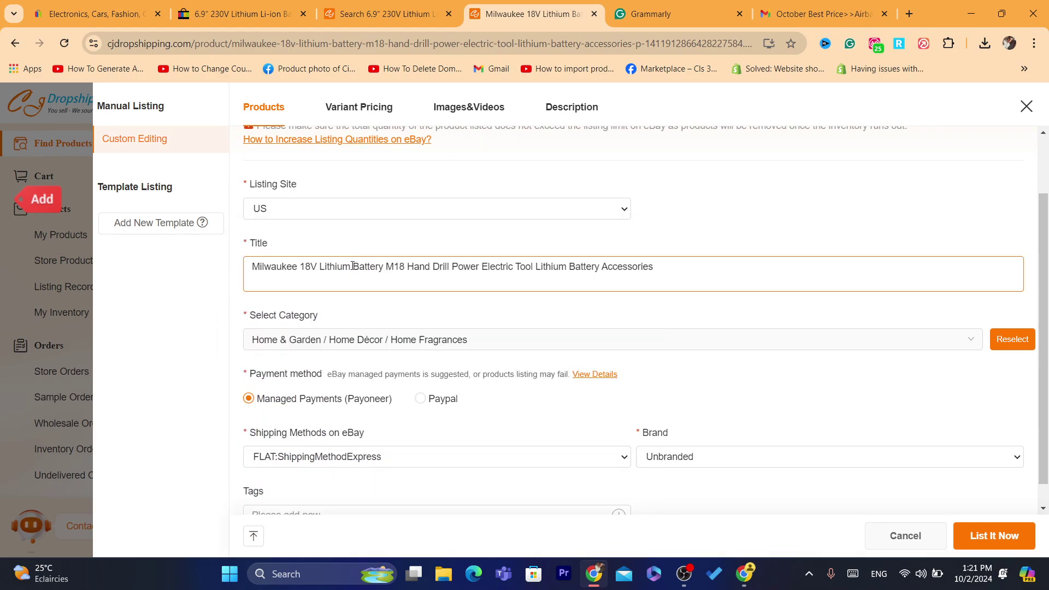
key(ctrl+a)
click(621, 261)
drag(677, 264, 587, 278)
click(587, 278)
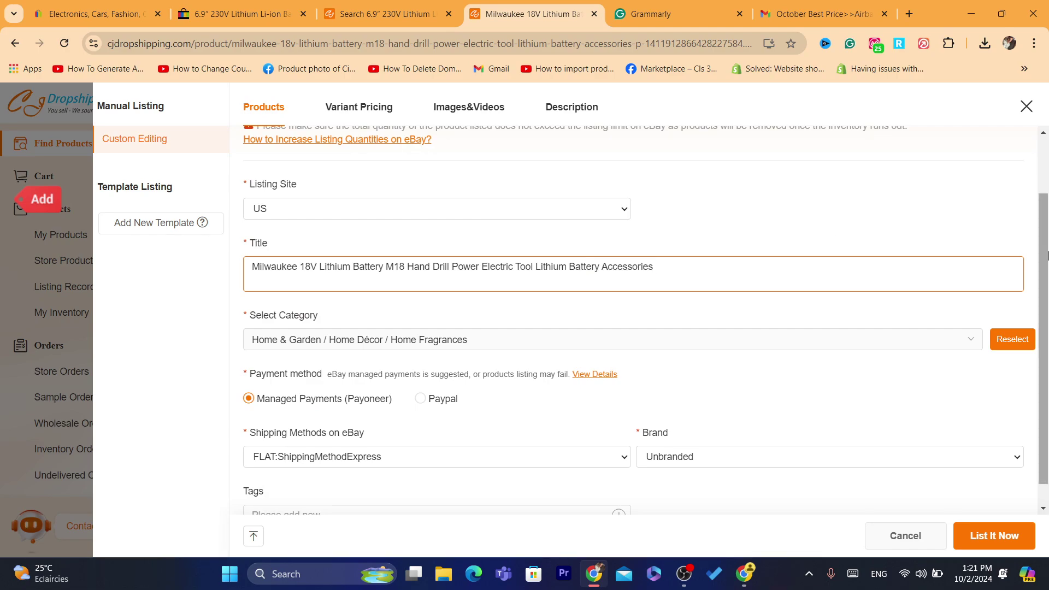
scroll(596, 284, down, 1)
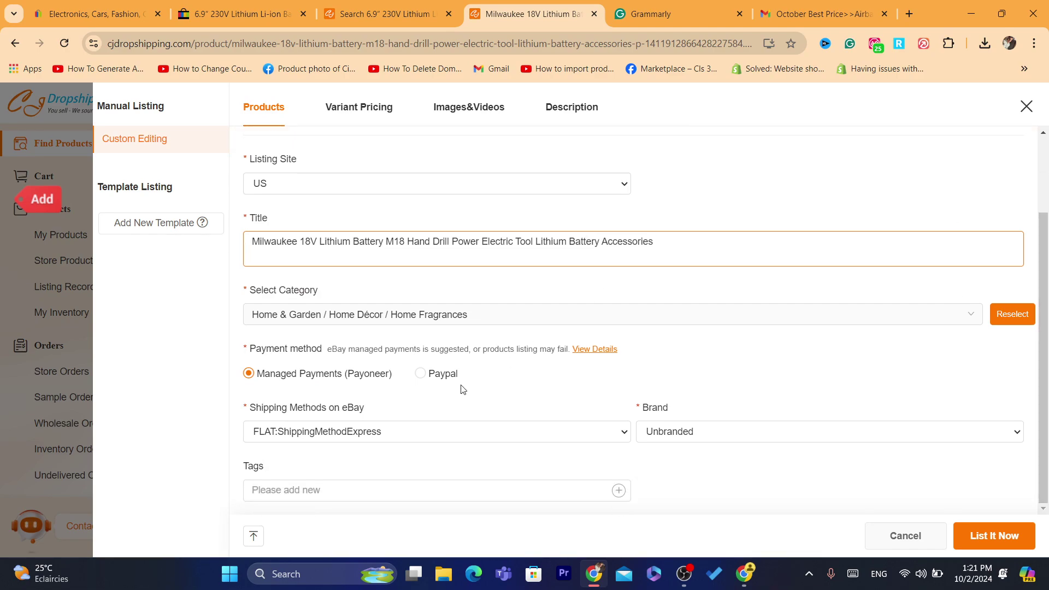
Review the listing's variant pricing and its product images.
click(346, 108)
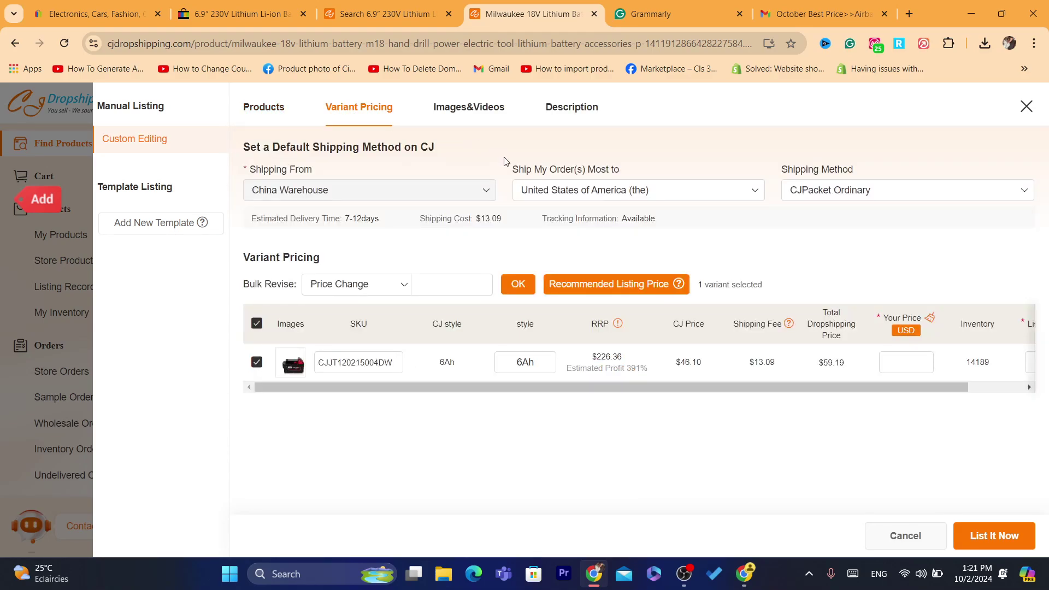
click(470, 104)
mouse_move(690, 232)
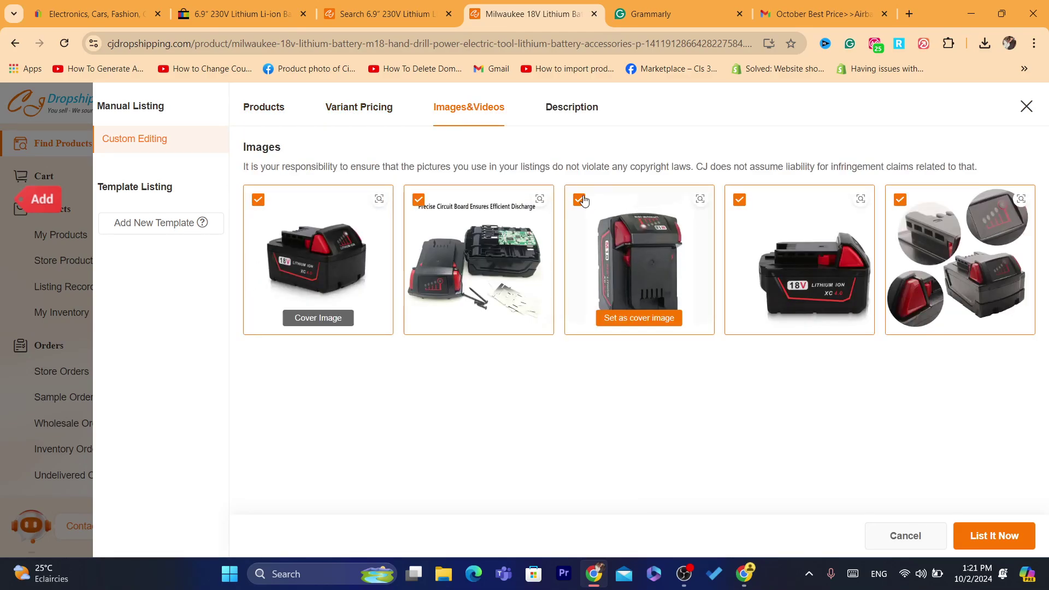
Review the product information, packing list and images in the listing's description.
click(568, 108)
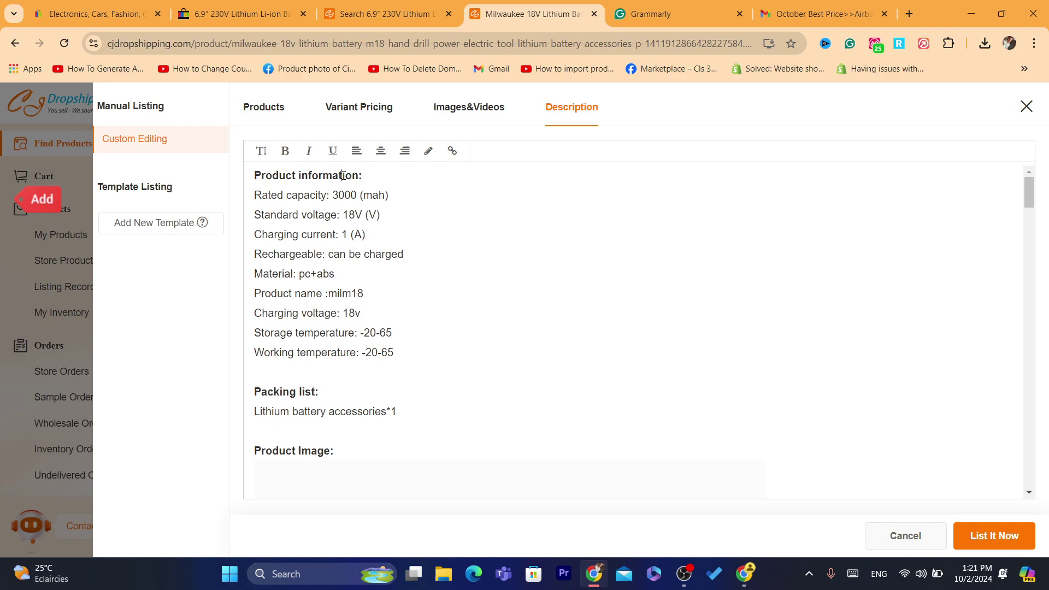
drag(343, 175, 421, 300)
click(421, 303)
drag(1026, 201, 1036, 398)
scroll(838, 404, down, 5)
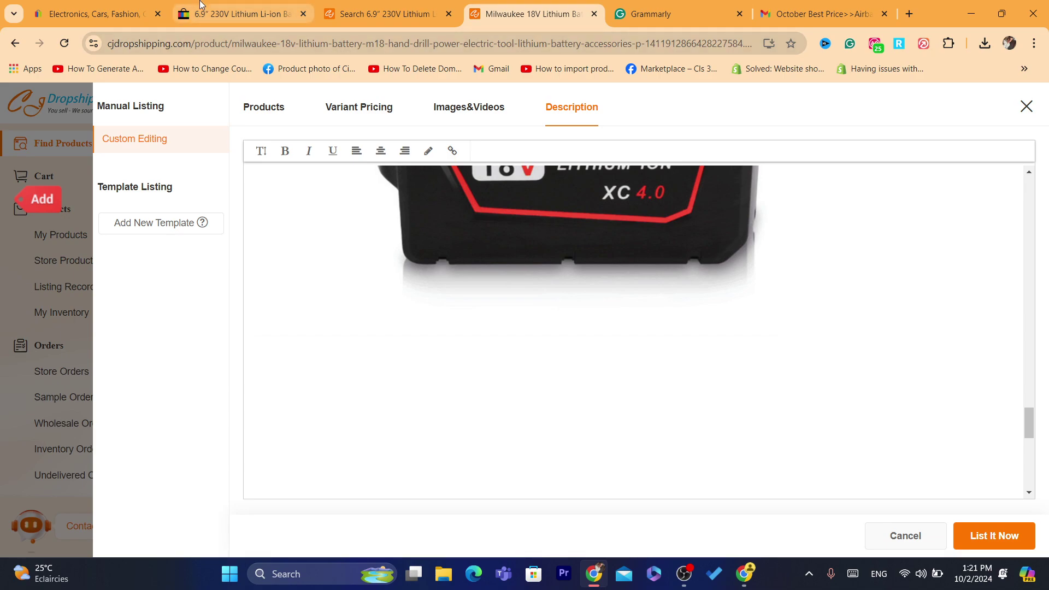
click(522, 44)
click(521, 44)
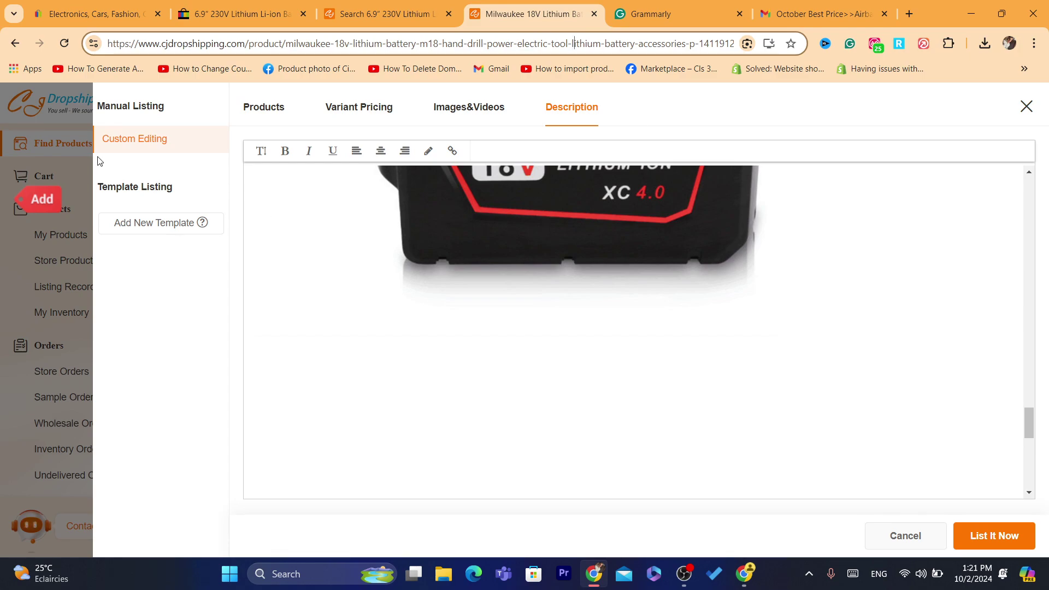
click(547, 44)
double_click(548, 44)
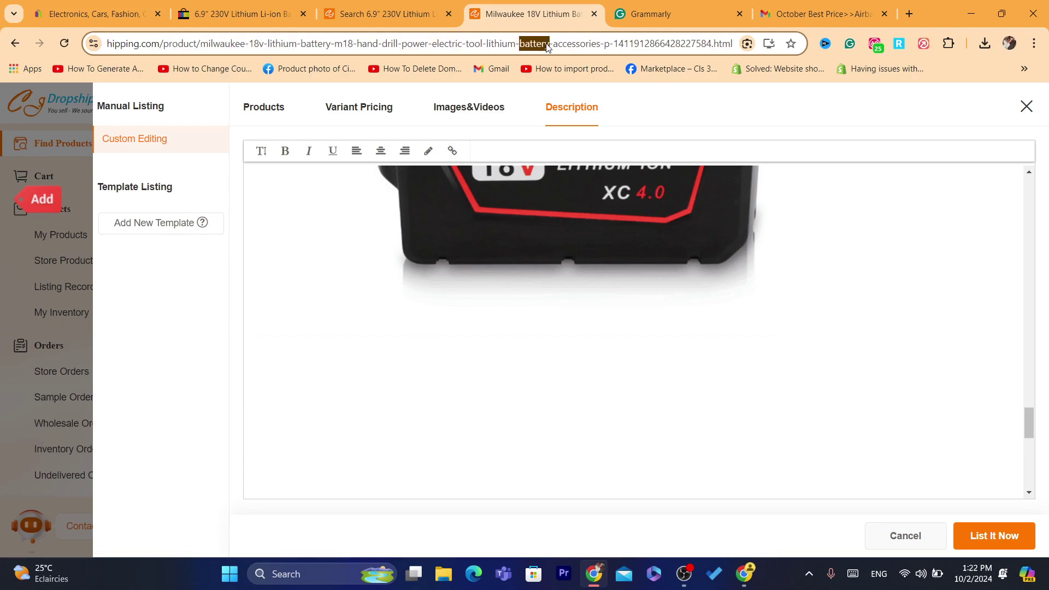
Look through the remaining product images near the end of the listing's description.
key(ctrl+a)
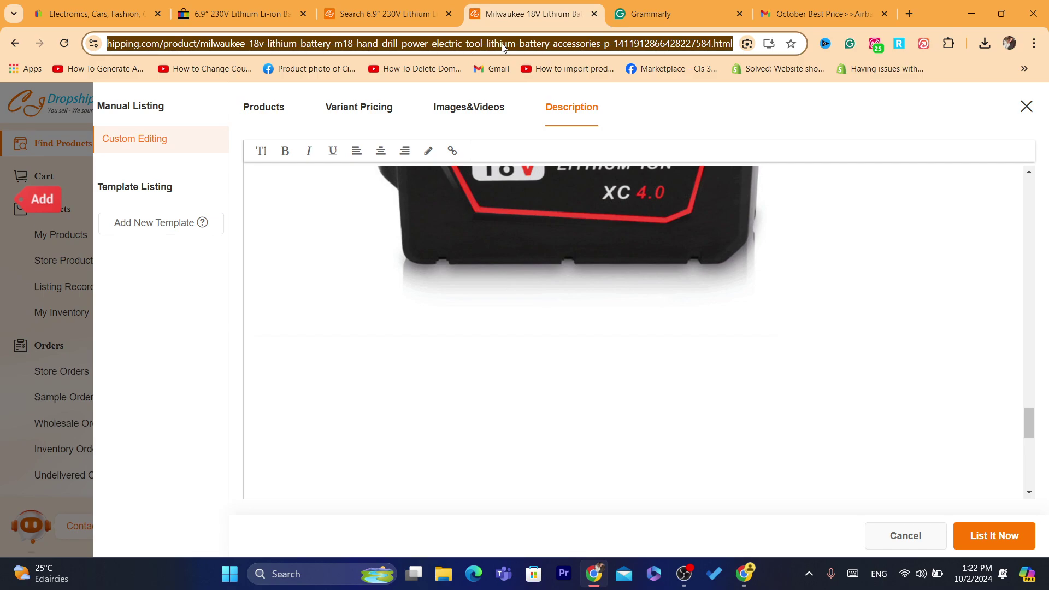
drag(545, 48, 107, 48)
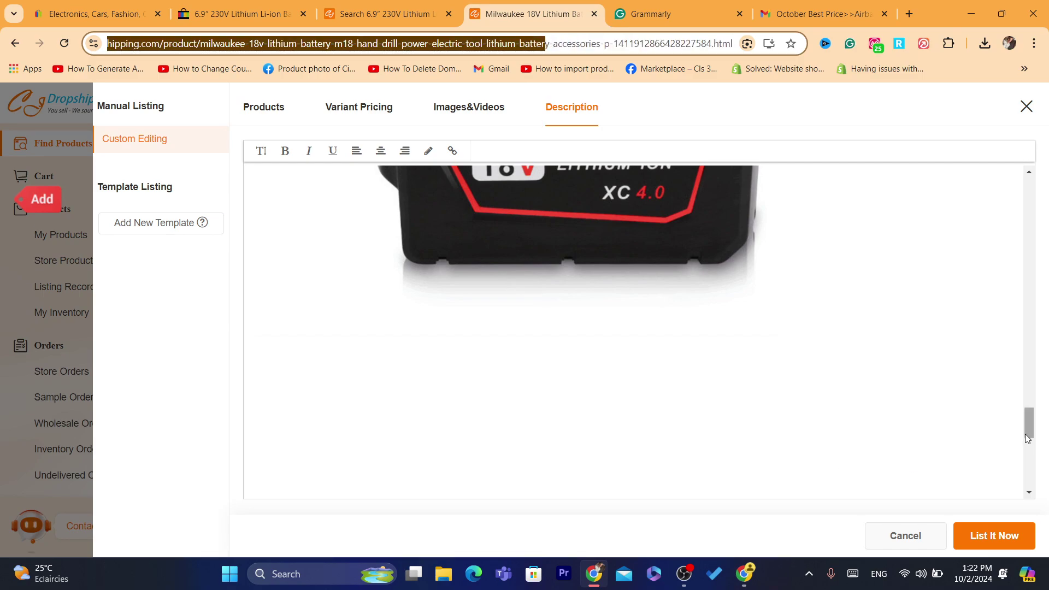
drag(1029, 423, 1040, 486)
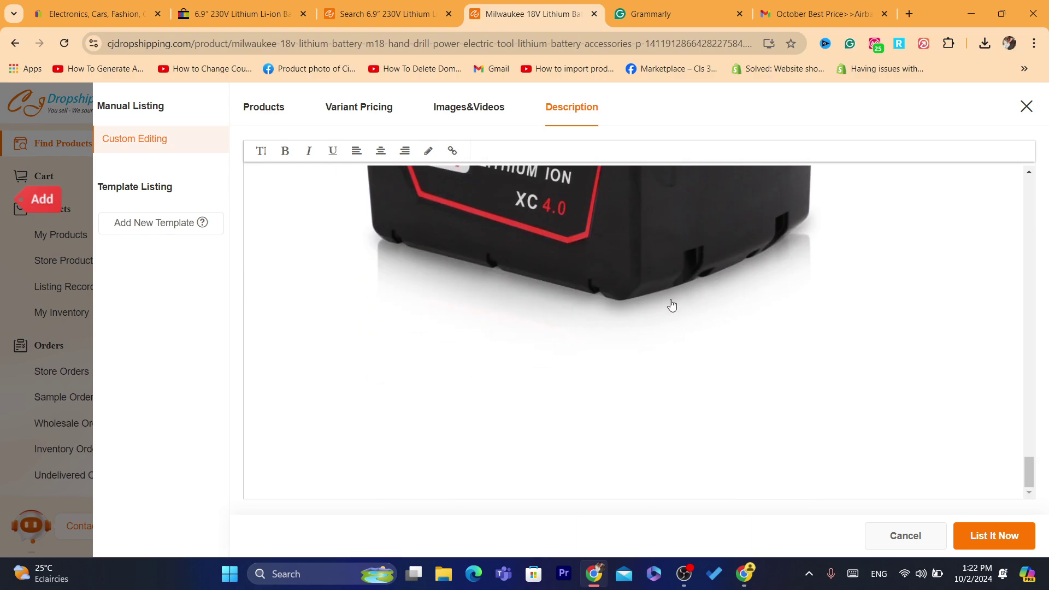
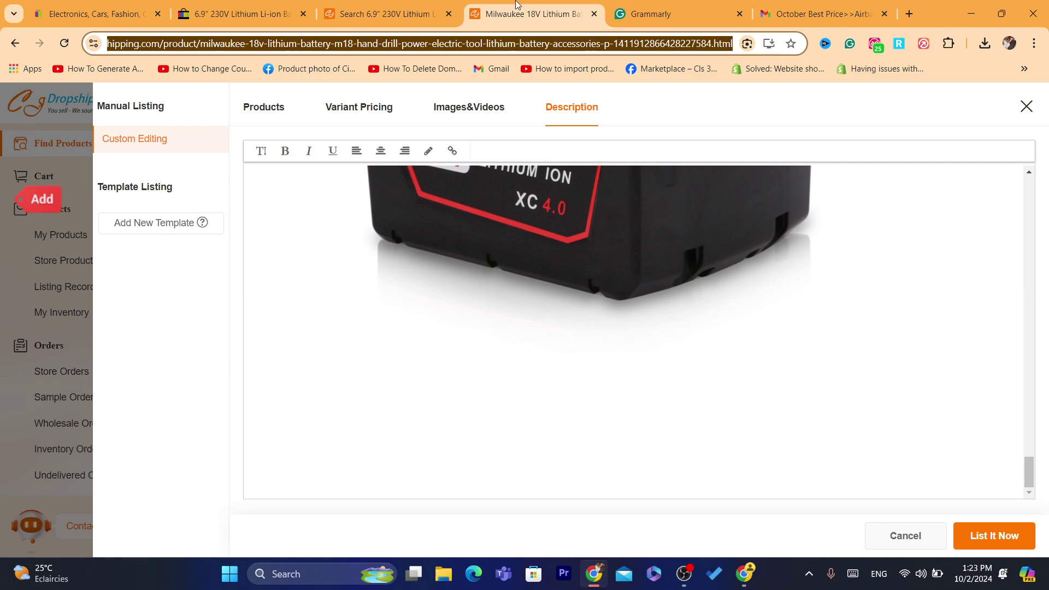
Browse the CJdropshipping search results for the Milwaukee M18 charger, and return to the 18V lithium battery's listing.
key(ctrl+shift+Tab)
scroll(1047, 131, down, 1)
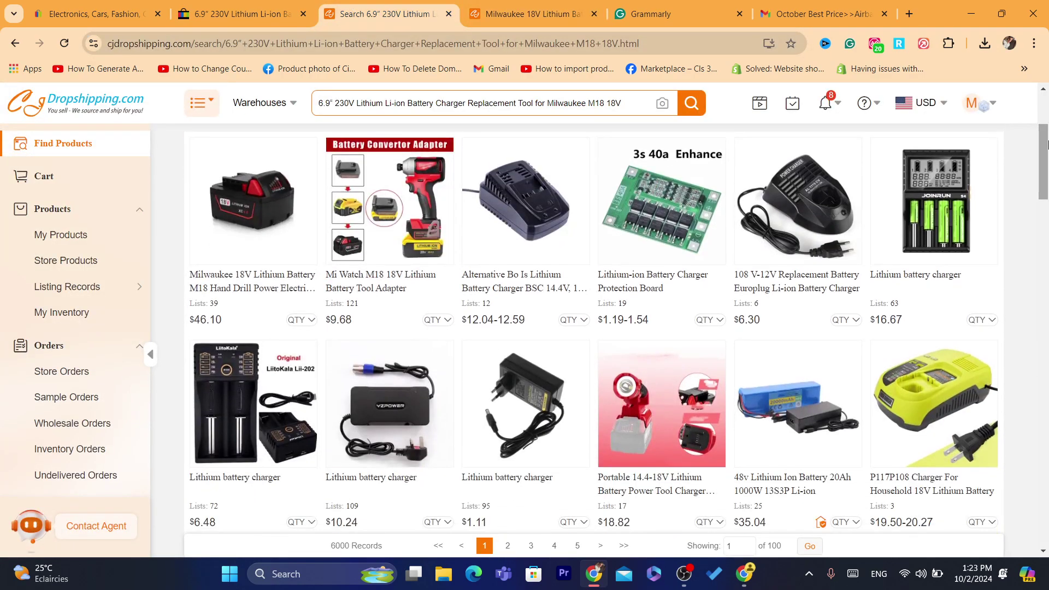
scroll(1047, 164, down, 1)
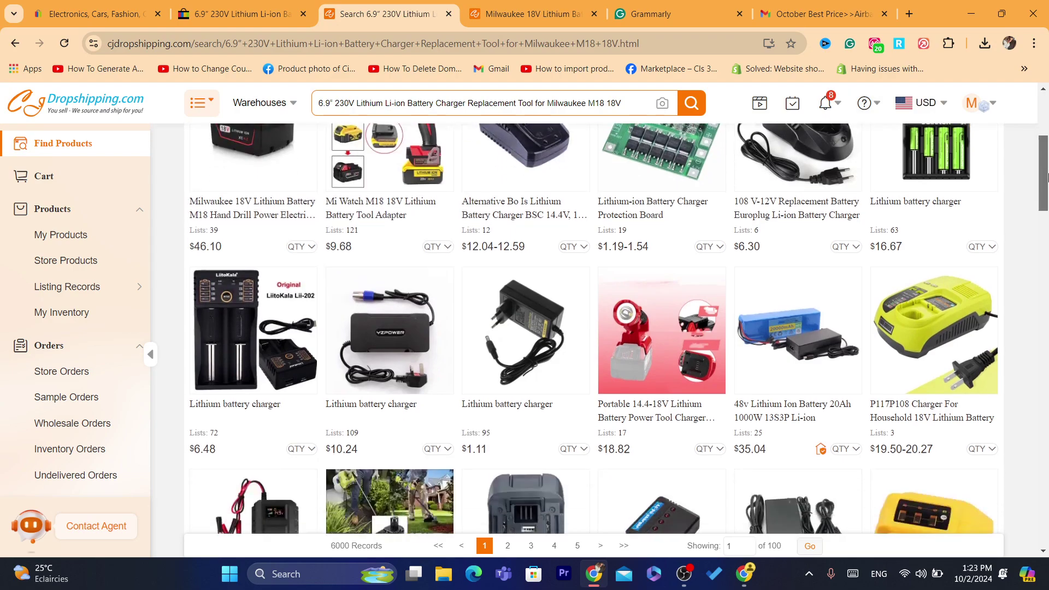
drag(1047, 180, 1047, 333)
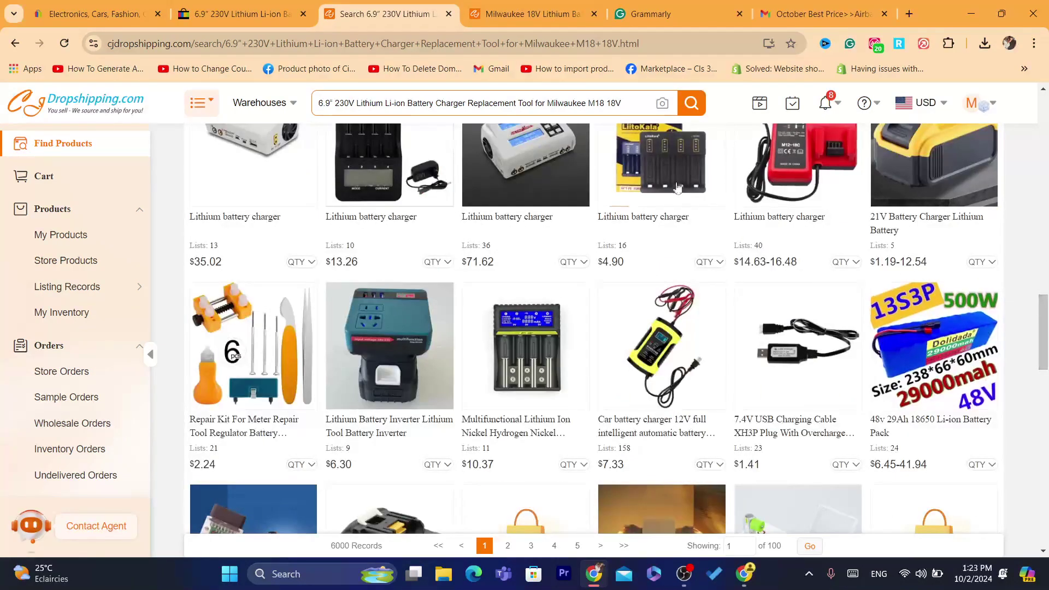
click(482, 4)
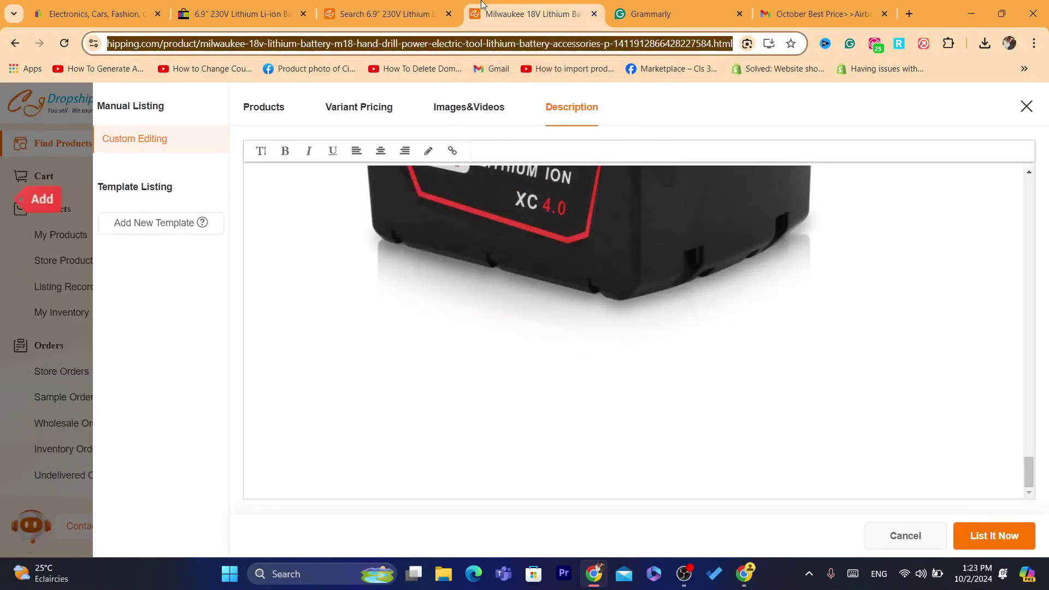
triple_click(526, 45)
click(594, 54)
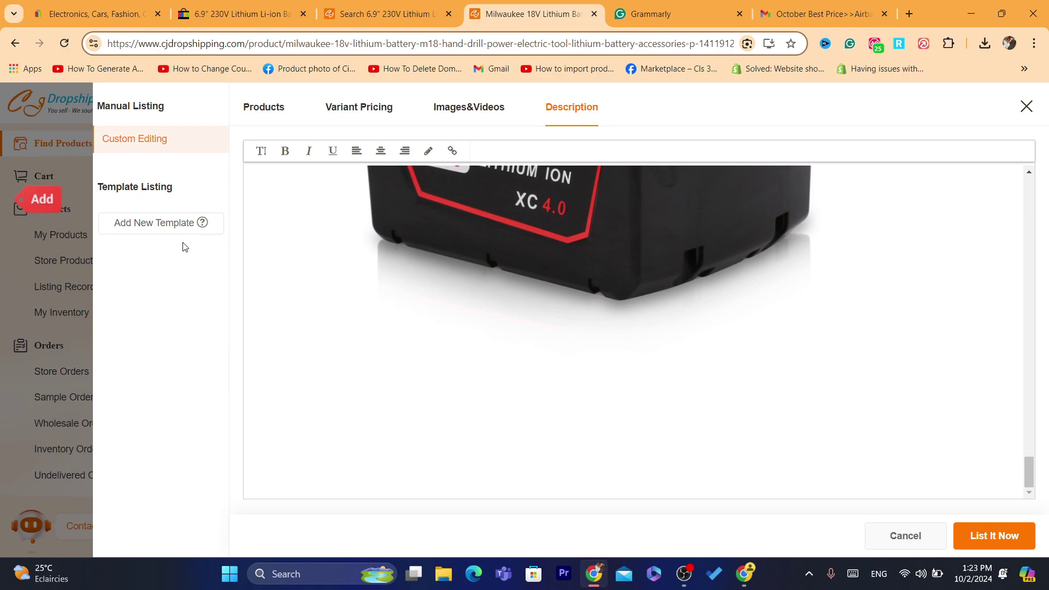
Highlight the Template Listing heading to examine the template-based listing option beside custom editing.
triple_click(138, 187)
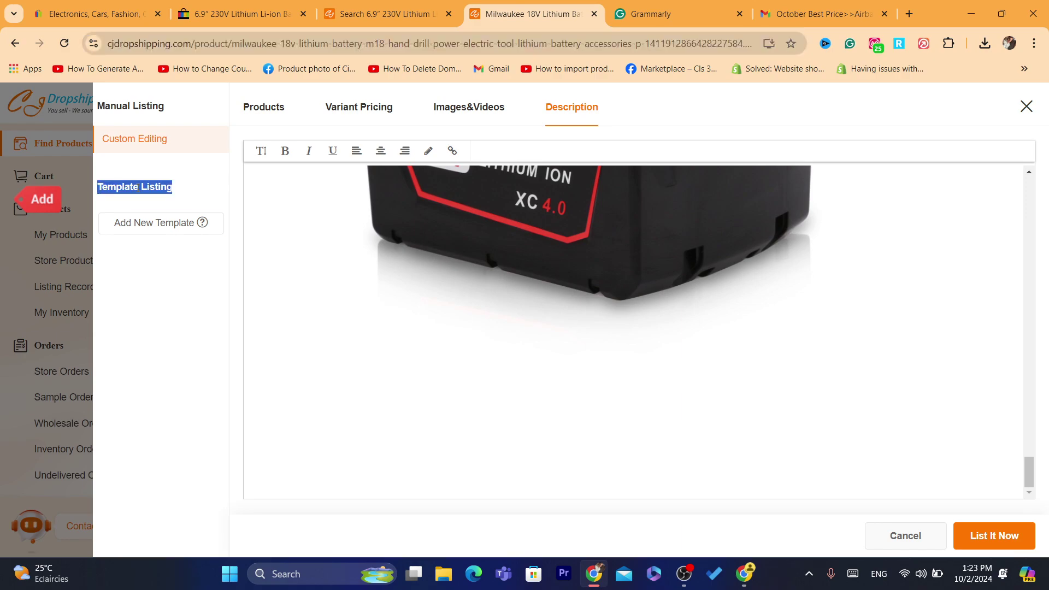
click(190, 345)
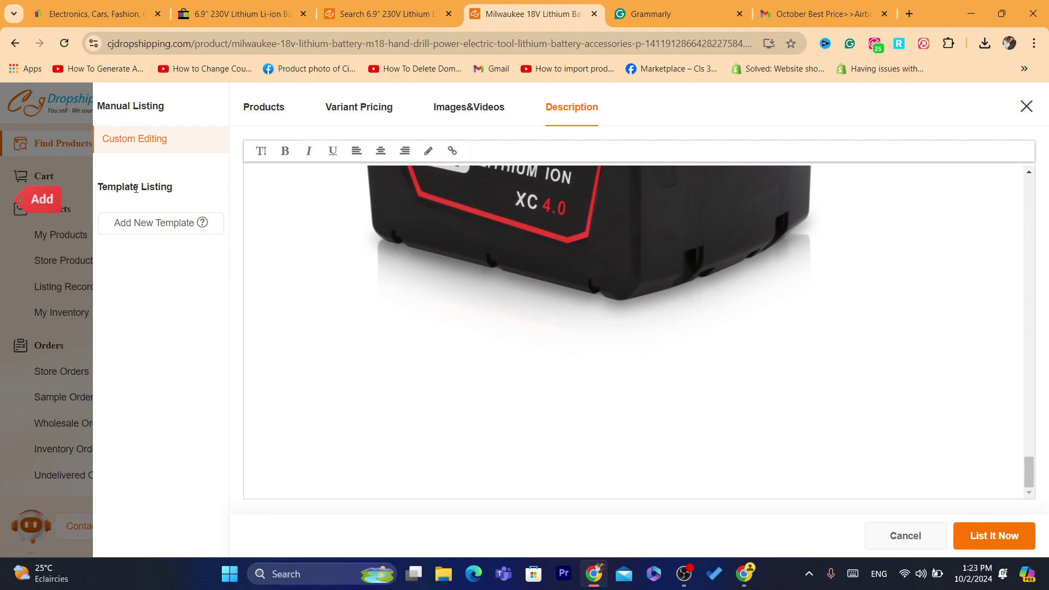
triple_click(136, 187)
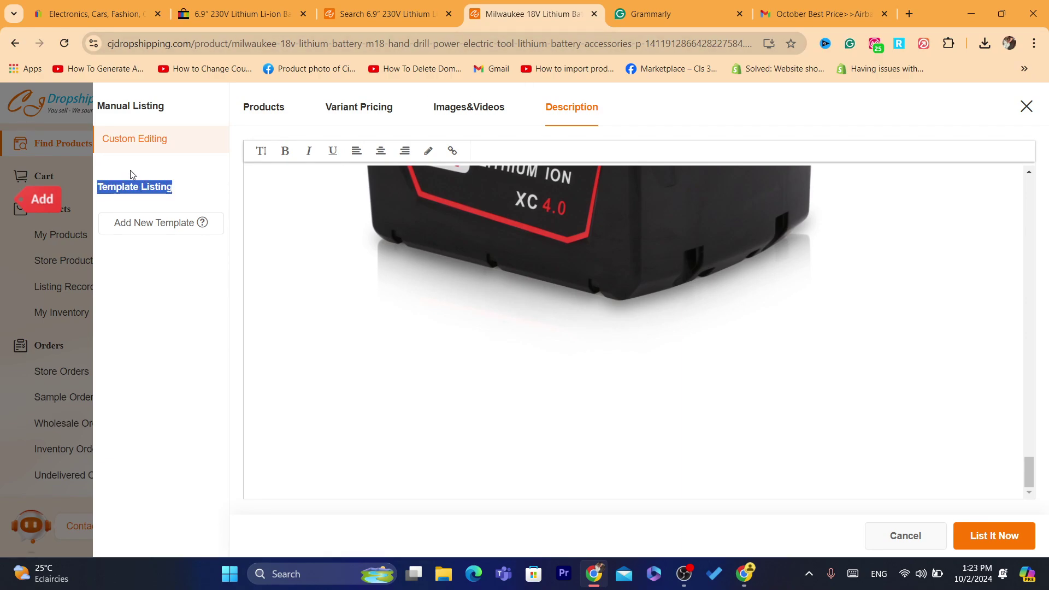
triple_click(145, 188)
click(131, 273)
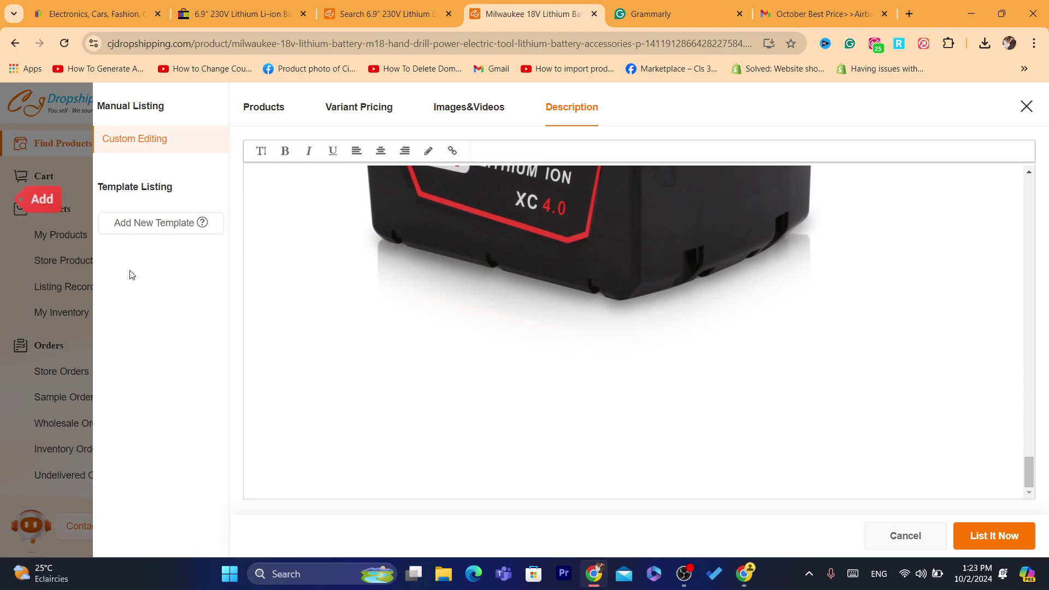
triple_click(154, 185)
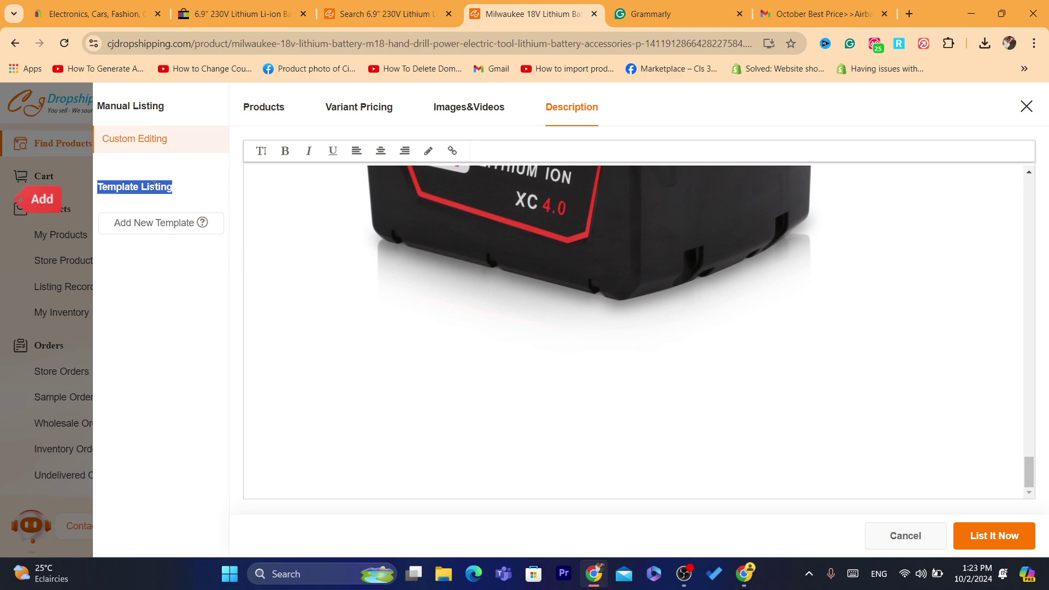
double_click(203, 191)
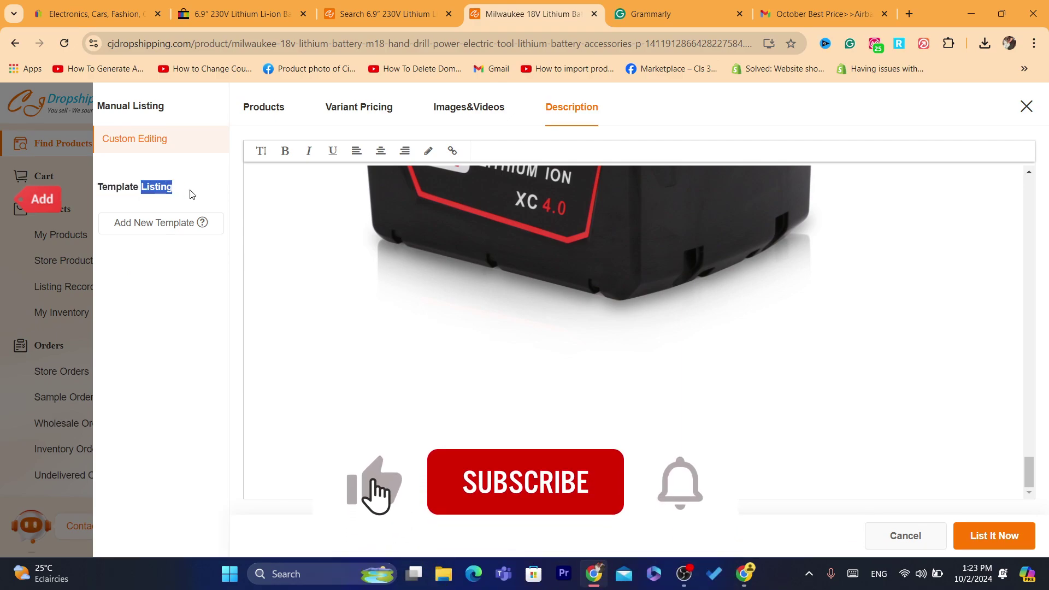
triple_click(192, 194)
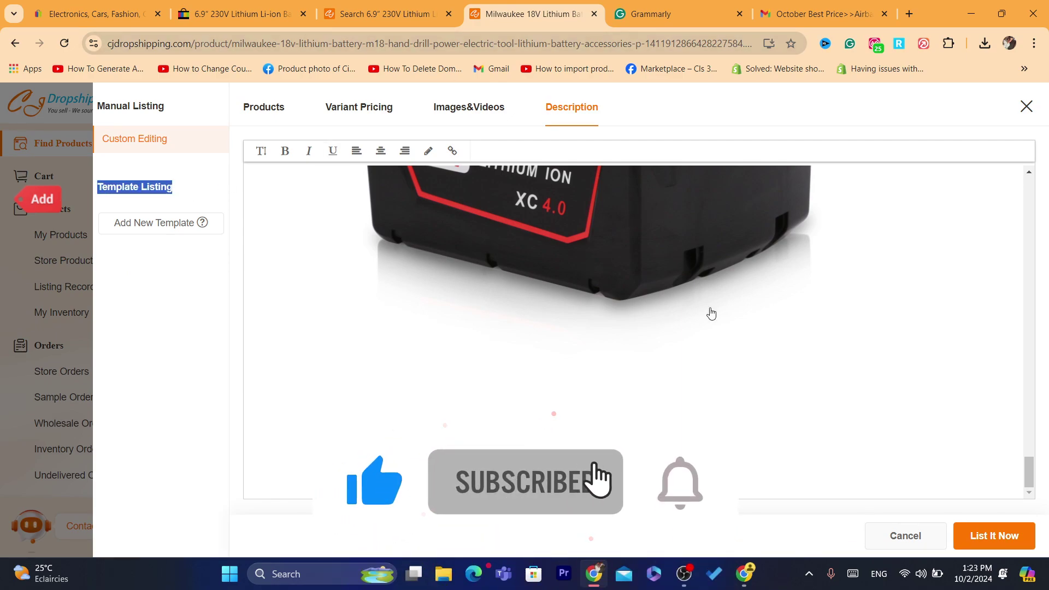